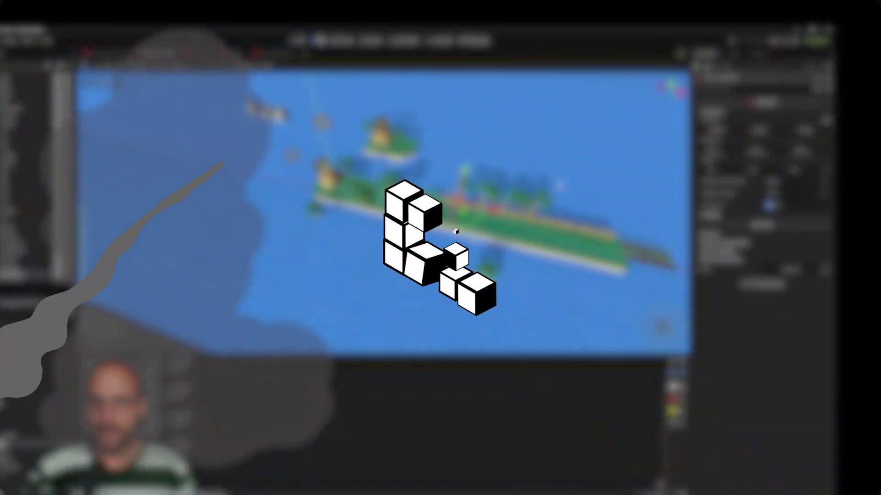
Step: Enable proximity spawning on lockdown_area_spawner4 with a proximity X distance of 2.0 and a total spawn count of 5
middle_click_drag(229, 192, 234, 151)
scroll(383, 212, "up", 4)
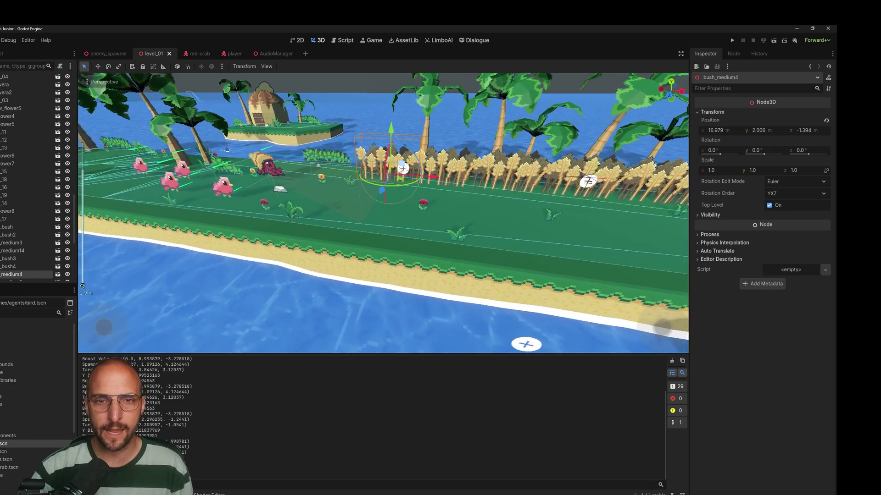
middle_click_drag(512, 123, 479, 141)
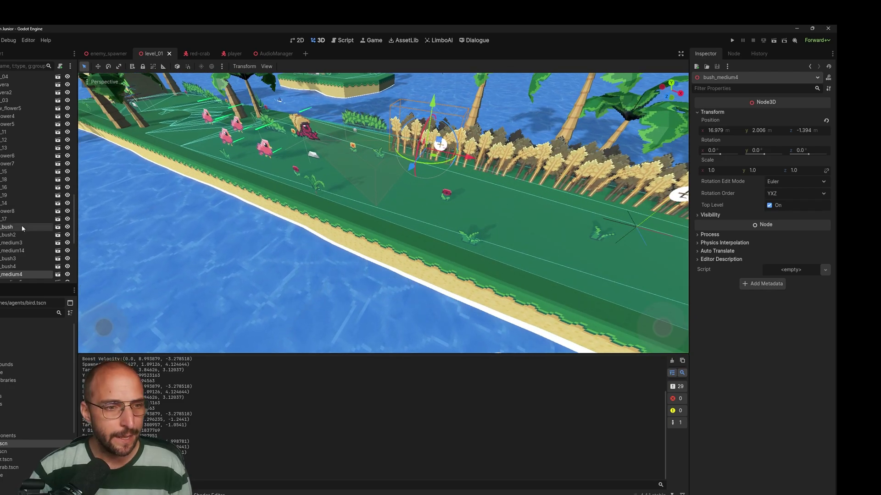
scroll(22, 224, "down", 5)
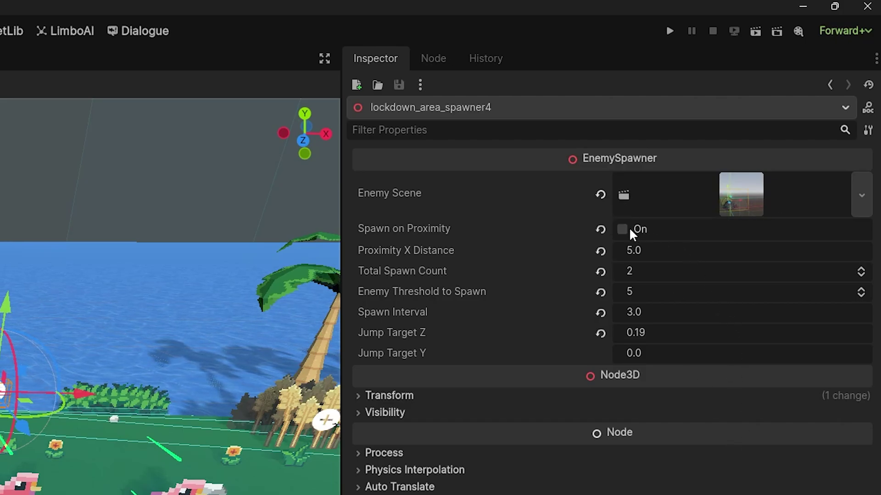
left_click(623, 229)
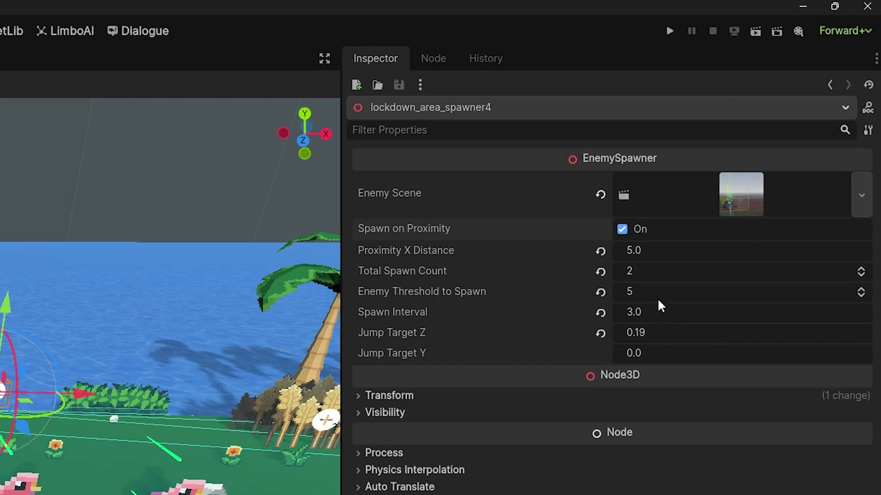
left_click(683, 250)
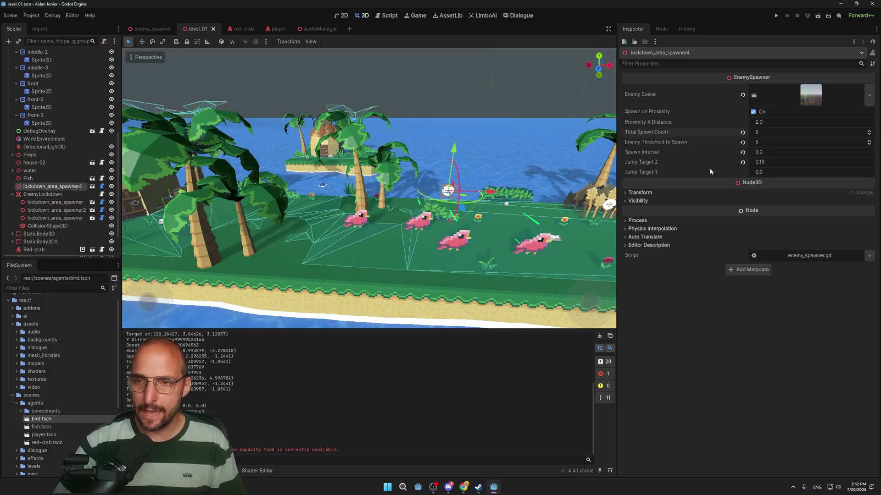
Step: Set the spawner's spawn interval to 1.5 and its jump target to Z 1.12 and Y 1.195, saving the scene
left_click(770, 153)
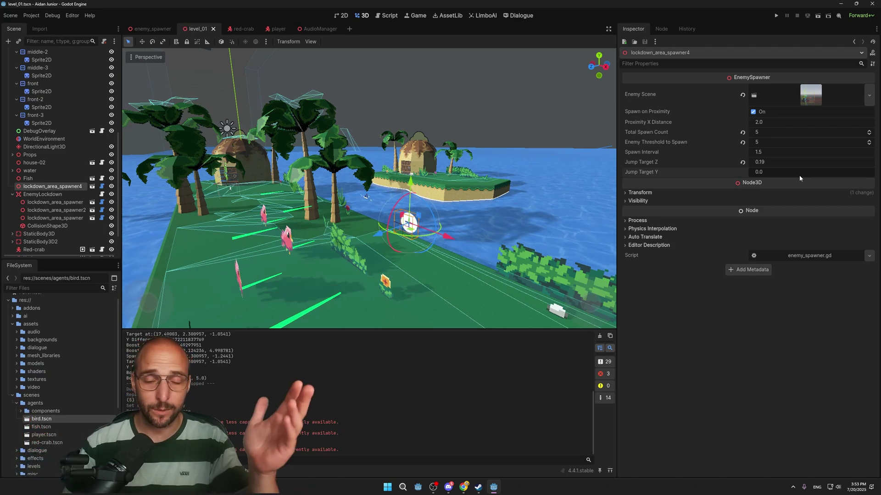
left_click_drag(788, 173, 826, 163)
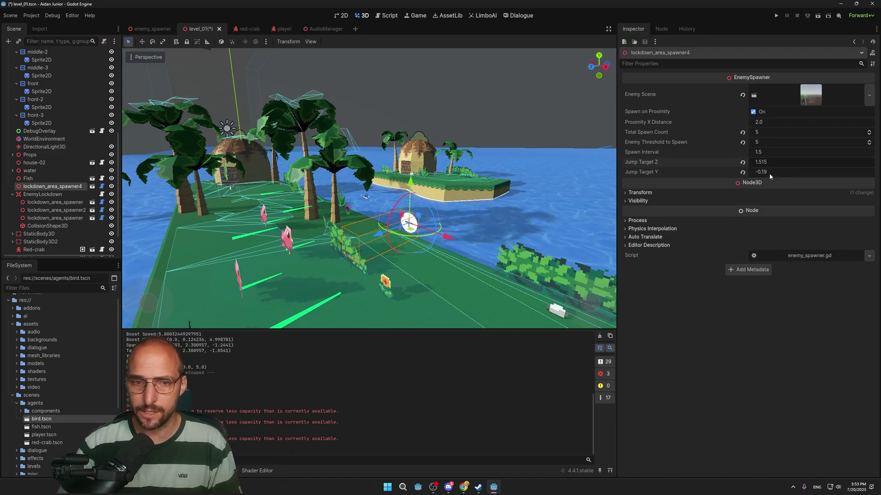
left_click_drag(770, 176, 746, 162)
middle_click_drag(512, 243, 439, 246)
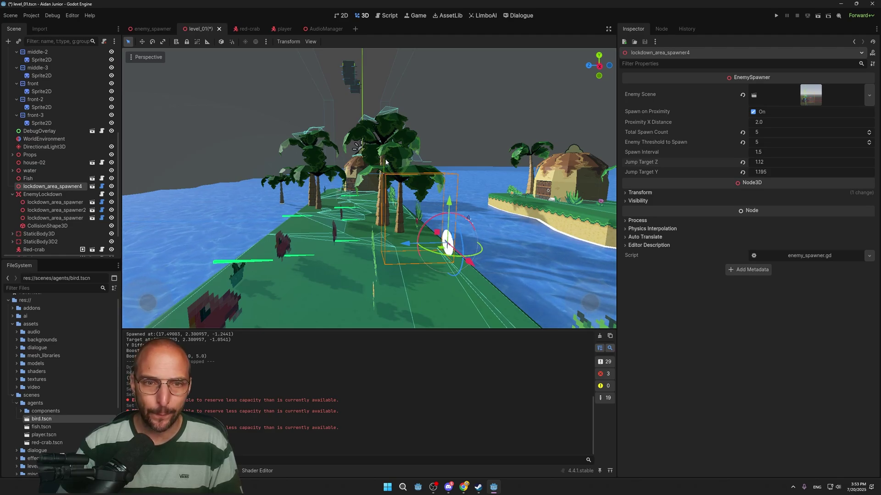
middle_click_drag(313, 240, 444, 279)
key("ctrl+s")
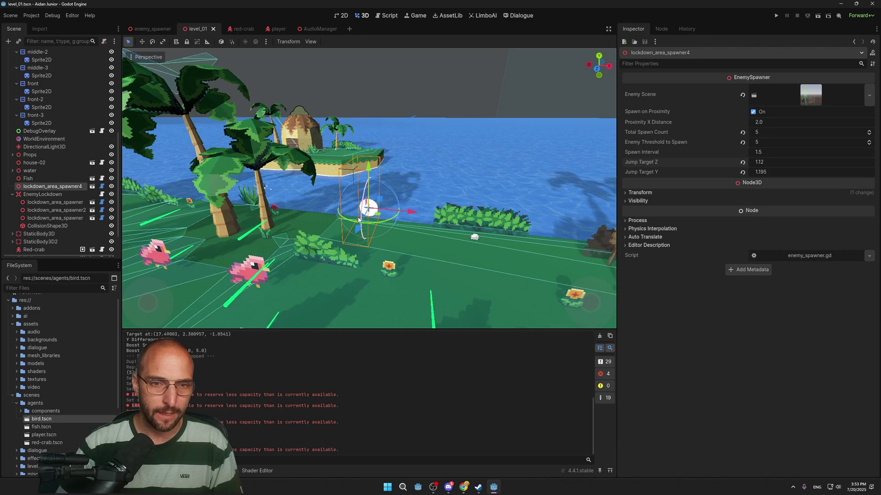
Step: Run the game and walk the turtle past the palm trees to trigger the proximity spawner
scroll(315, 208, "down", 3)
middle_click_drag(314, 208, 294, 184)
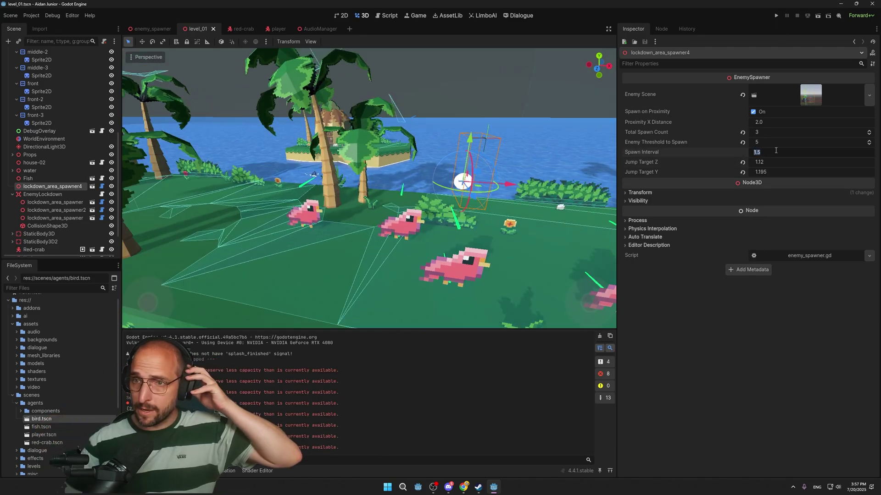
left_click(776, 17)
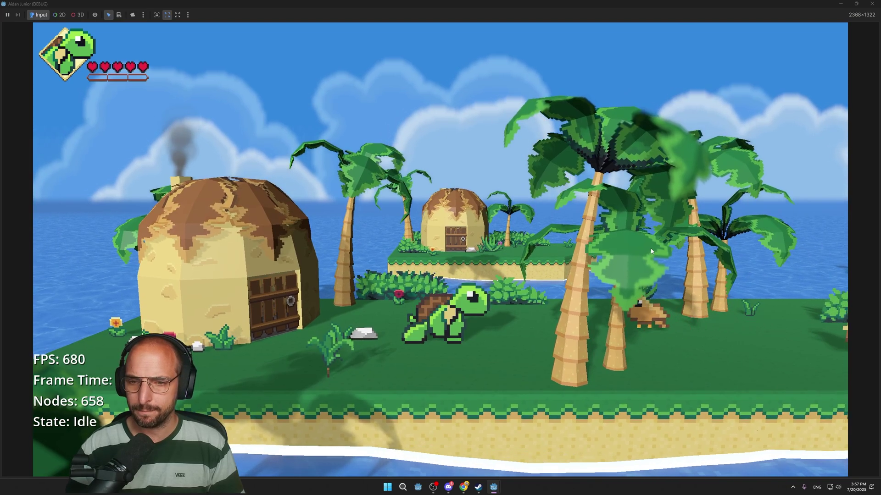
key("d")
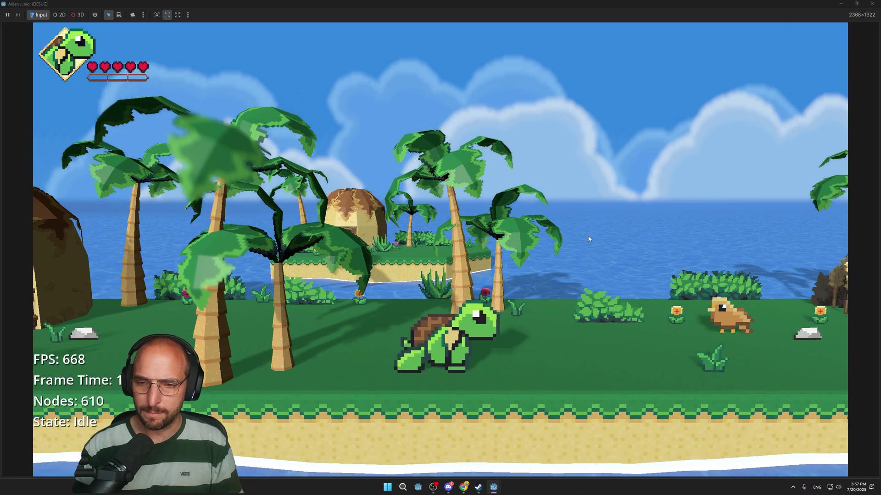
key("w")
key("d")
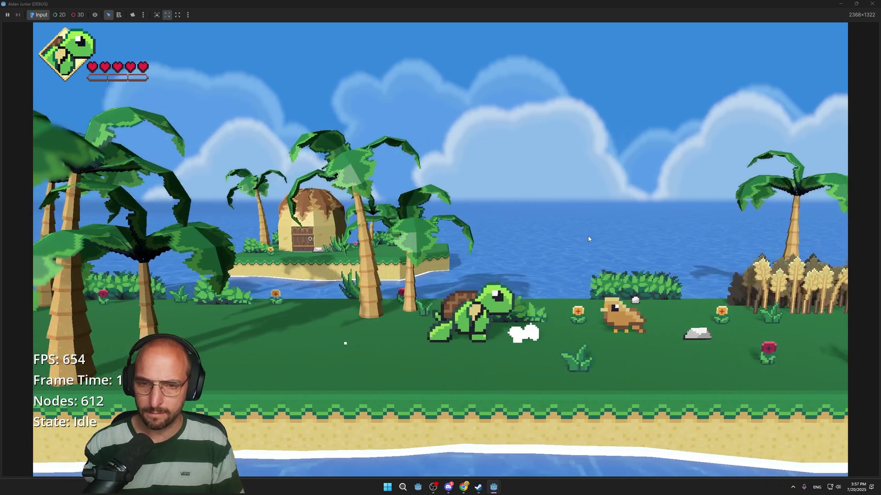
key("a")
key("d")
key("s")
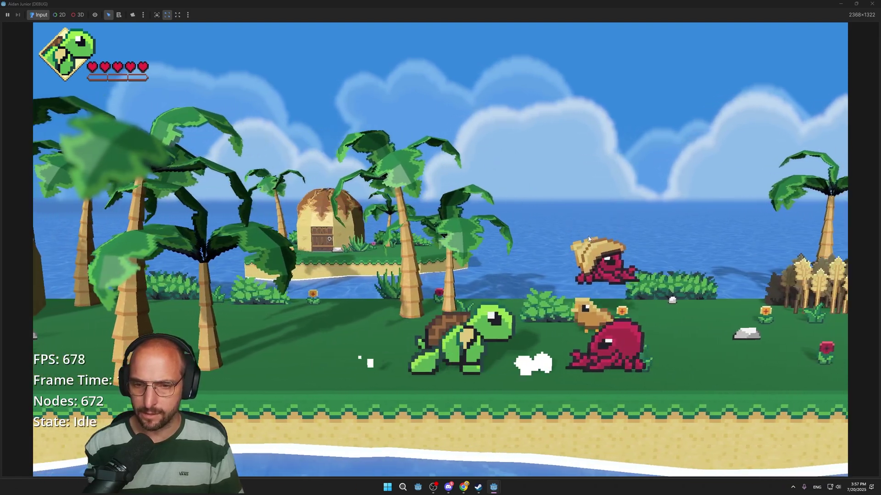
Step: Playtest combat against the spawned crabs using jumps, ground attacks and air attacks
key("k")
key("d")
key("space")
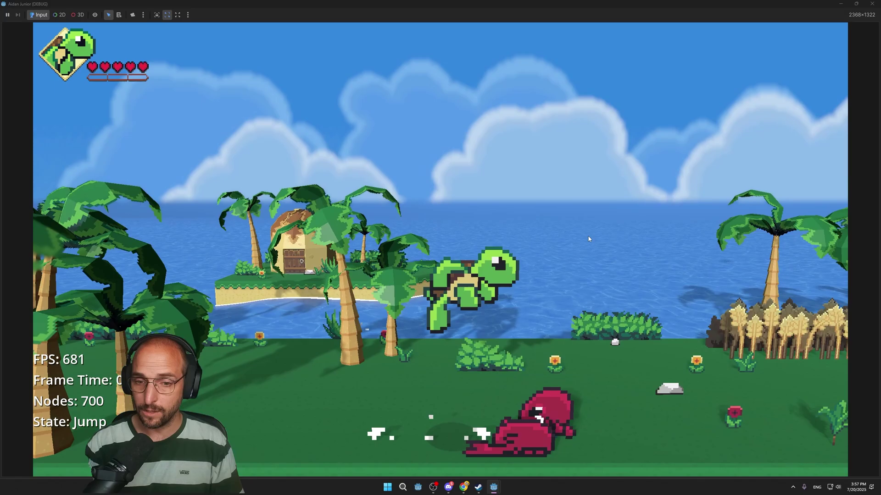
key("j")
key("space")
key("j")
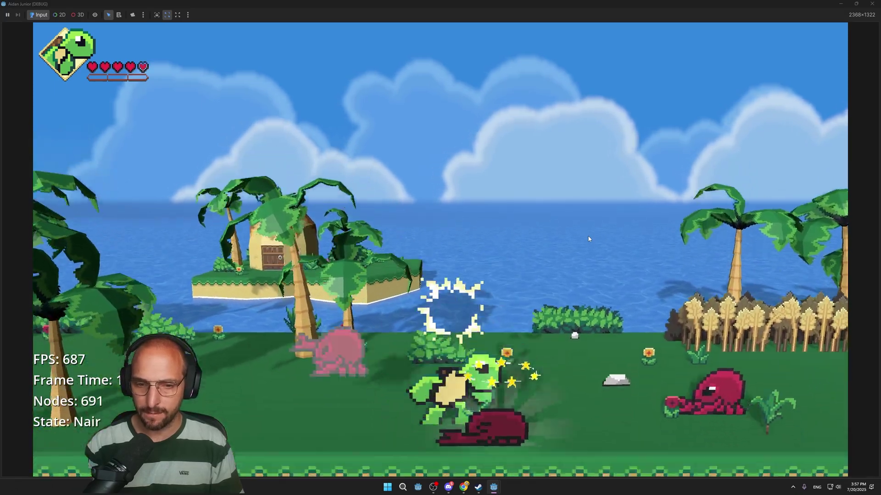
key("space")
key("d")
key("j")
key("a")
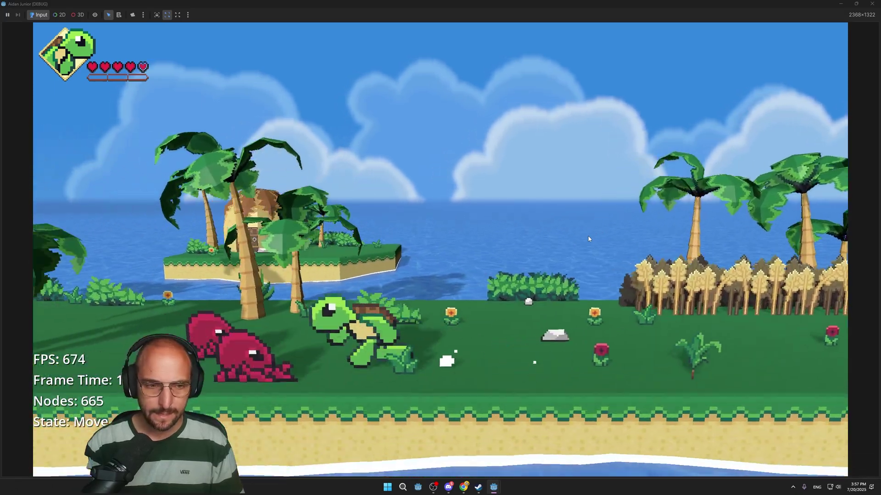
key("shift")
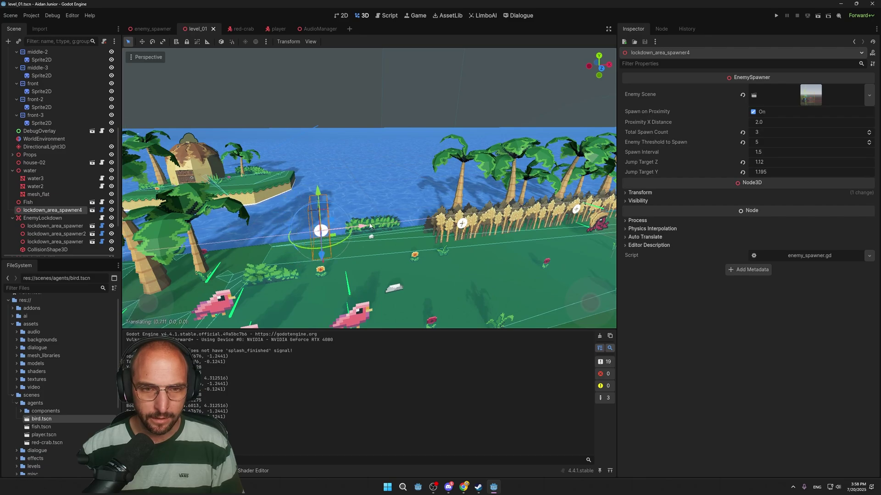
Step: Move lockdown_area_spawner4 along the X axis past the back bush toward the dry plant row
left_click_drag(431, 206, 439, 205)
middle_click_drag(550, 223, 404, 227, "shift")
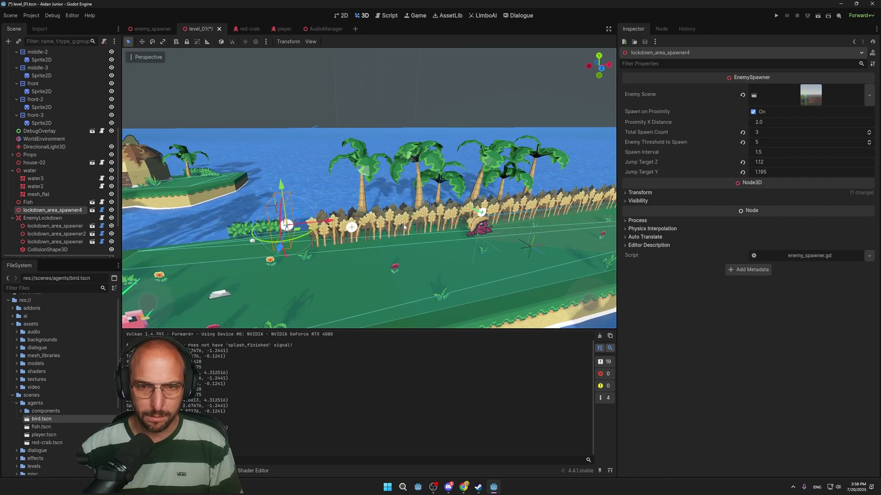
Step: Move the Red-crab enemy along the island to the bush beside the palm trees
left_click(475, 235)
middle_click_drag(475, 234, 493, 209)
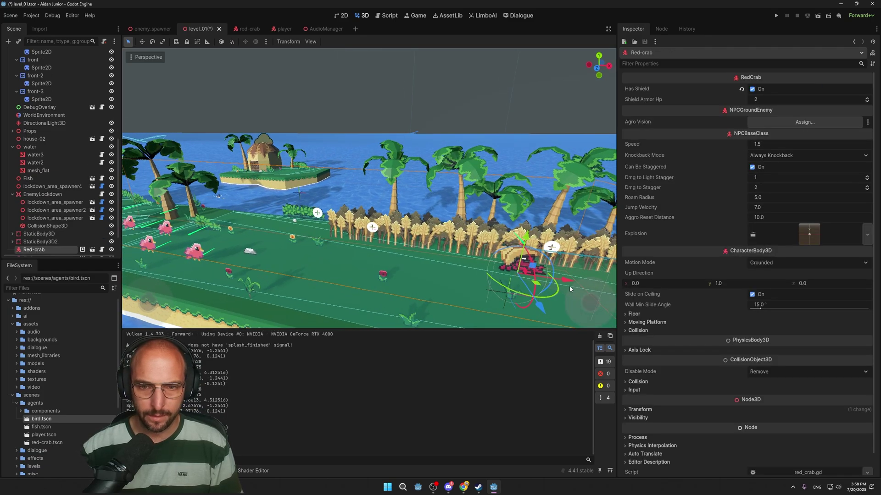
left_click_drag(570, 289, 405, 265)
middle_click_drag(264, 248, 427, 239)
left_click_drag(427, 239, 350, 257)
scroll(349, 273, "up", 4)
middle_click_drag(349, 272, 391, 283)
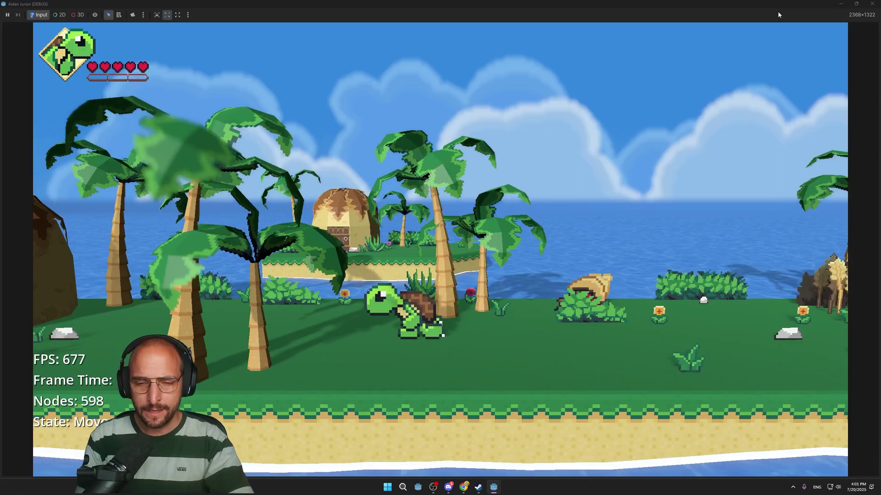
Step: Playtest the relocated shielded crab by running and jumping the turtle back and forth around it
key("Right")
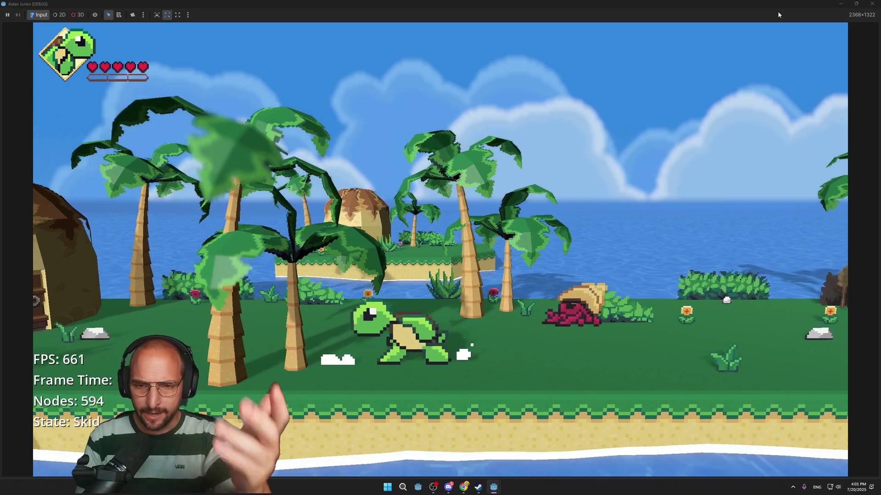
key("Left")
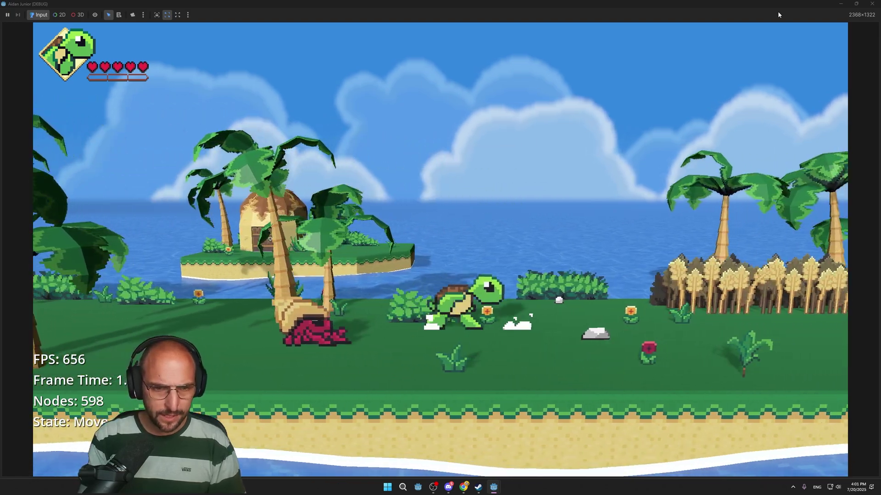
key("space")
key("Right")
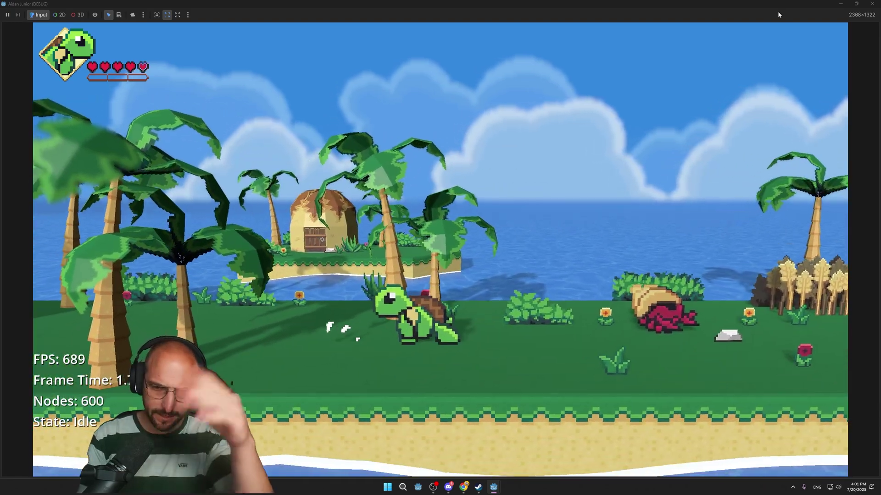
key("Left")
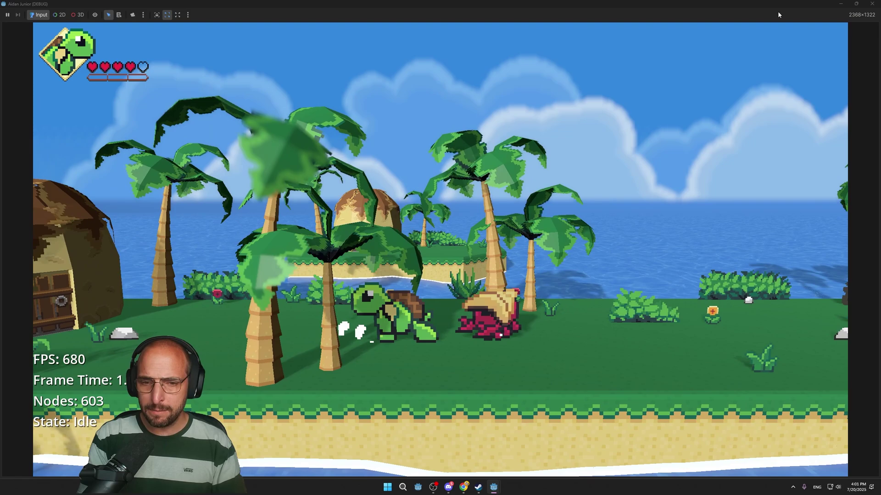
key("Right")
key("Left")
key("Left")
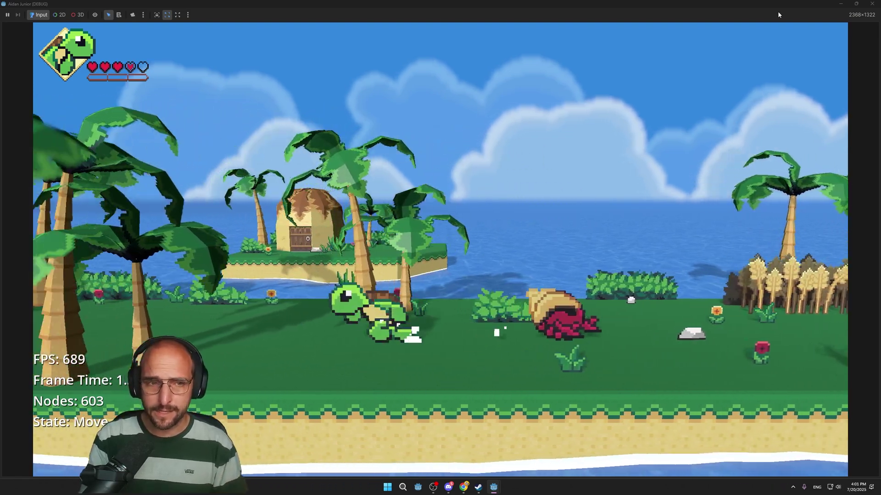
key("Right")
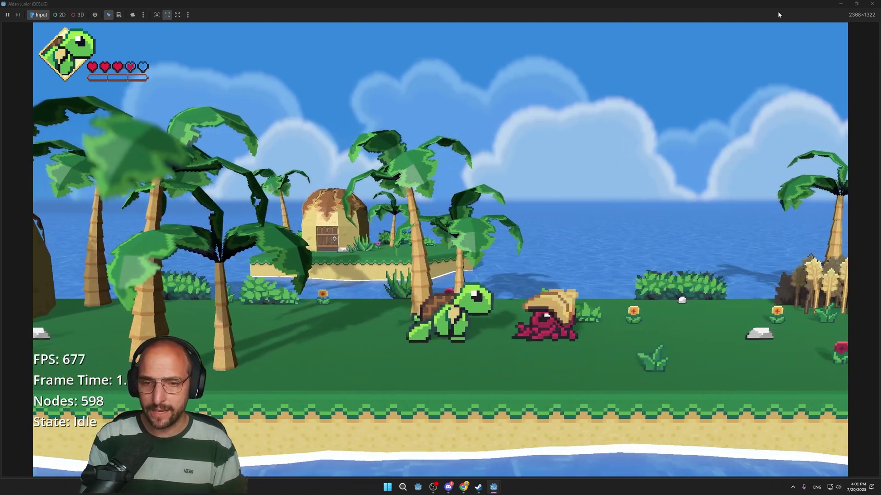
key("Left")
key("Right")
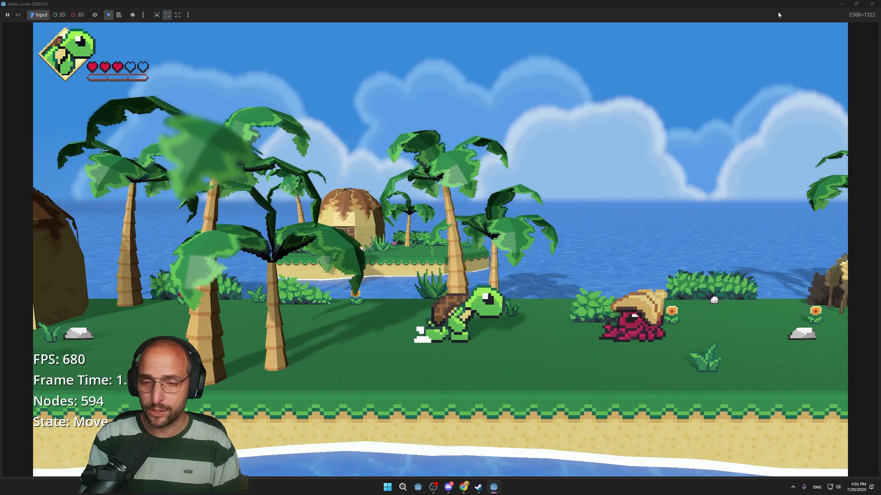
Step: Attack the shielded crab to break its shell, and test air and heavy attacks against it
key("x")
key("Left")
key("Left")
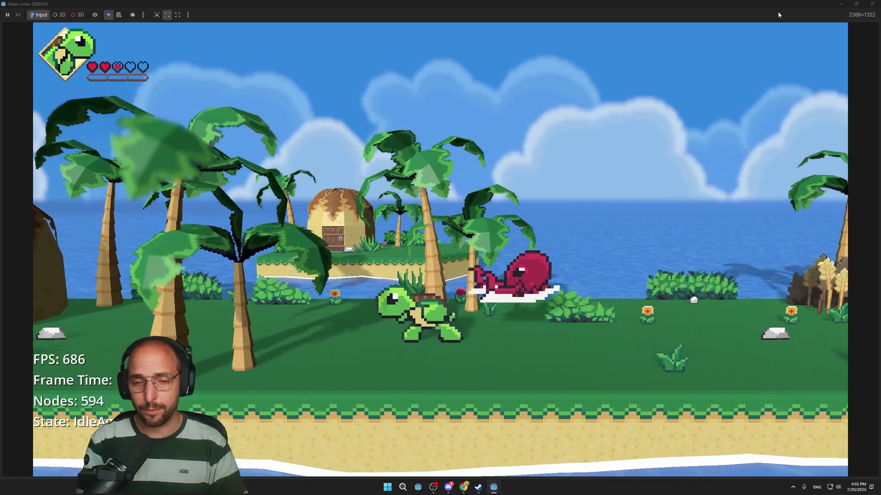
key("Right")
key("space")
key("x")
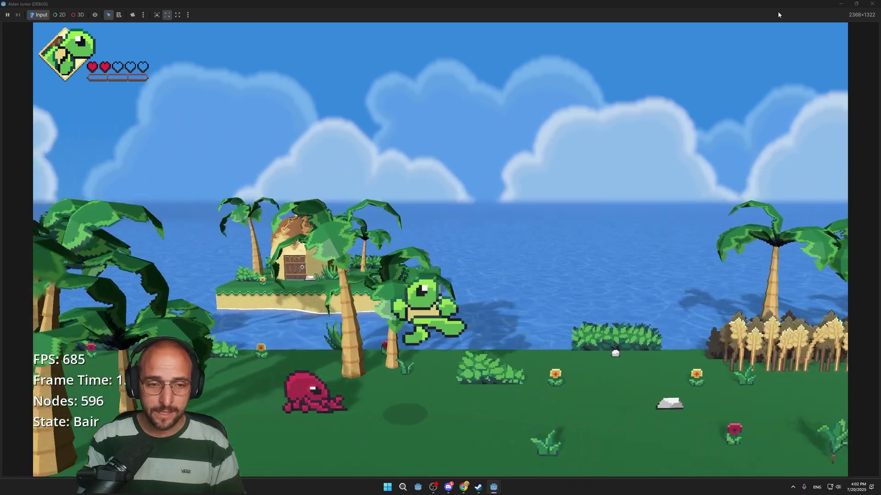
key("Left")
key("c")
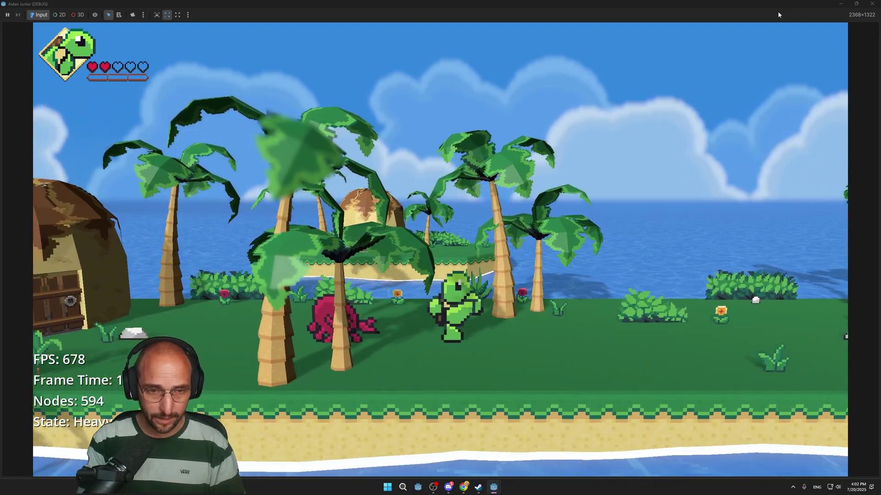
key("Left")
key("Right")
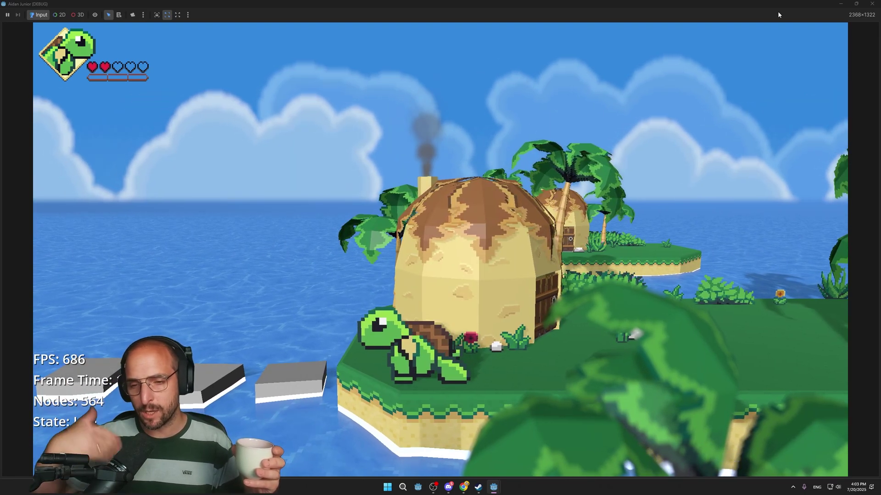
Step: Close the running game and frame the EnemyLockdown's CollisionShape3D in the 3D viewport
key("d")
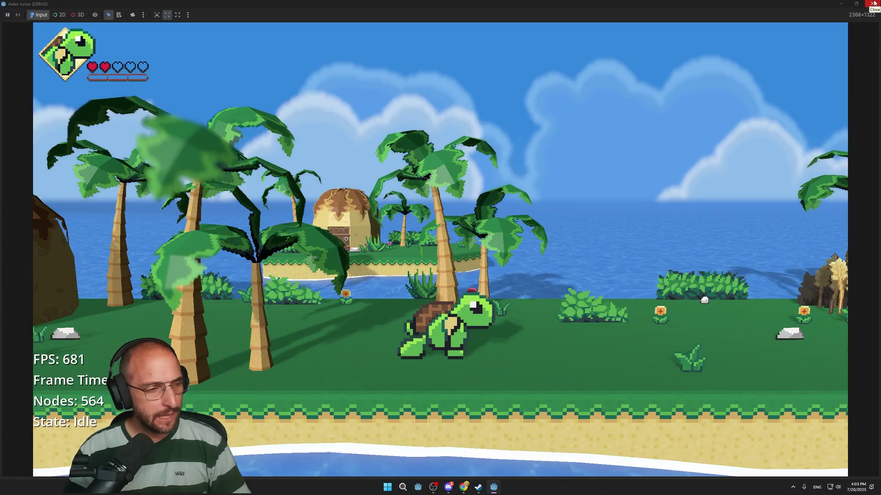
left_click(873, 3)
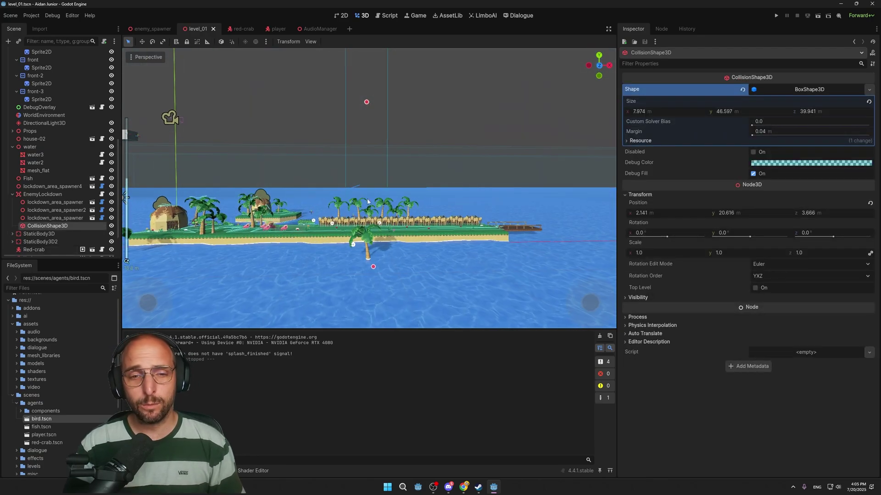
key("f")
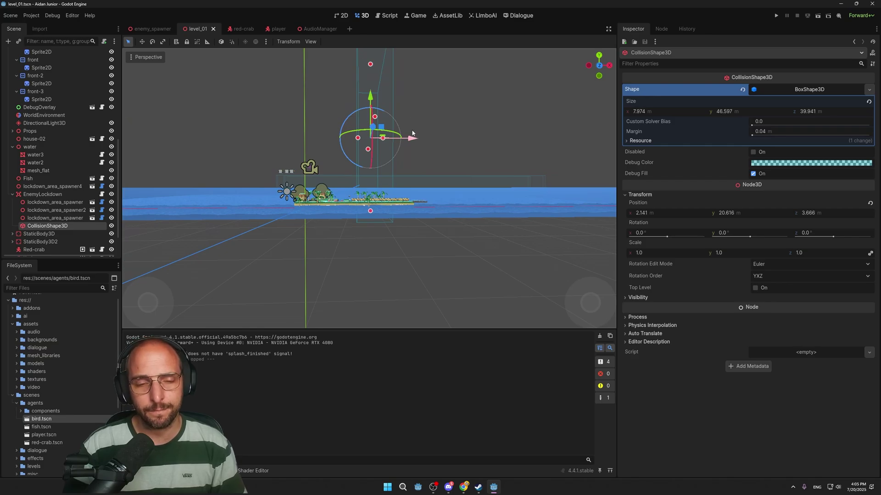
Step: Move the player turtle along the island to the wooden fence inside the lockdown area, at about X 21 m
scroll(411, 135, "up", 3)
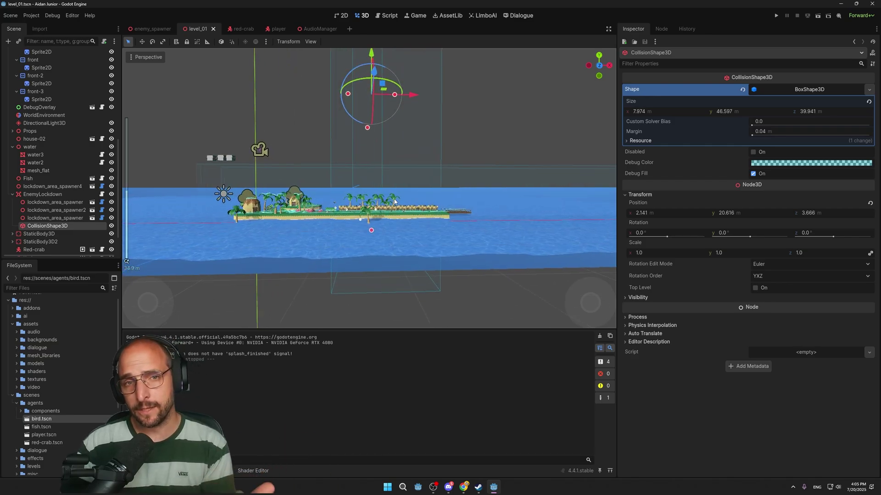
middle_click_drag(414, 195, 453, 189)
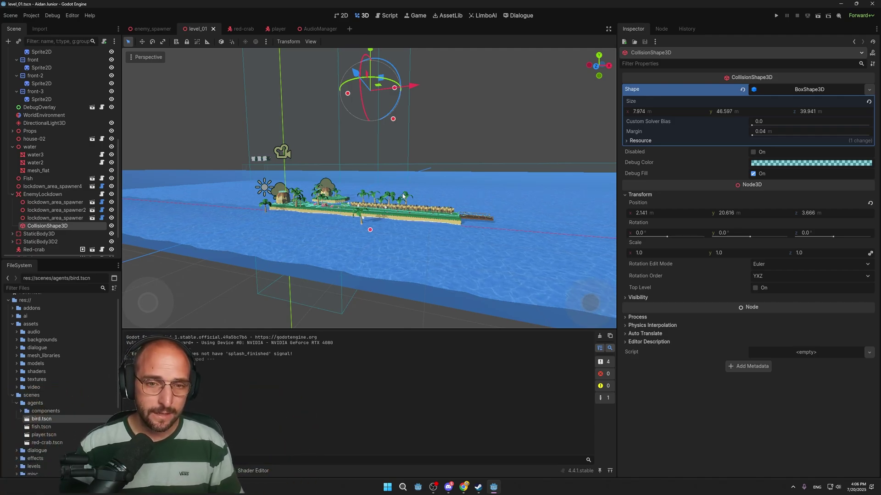
mouse_move(430, 183)
middle_mouse_down()
mouse_move(416, 175)
mouse_move(418, 164)
mouse_move(438, 172)
middle_mouse_up()
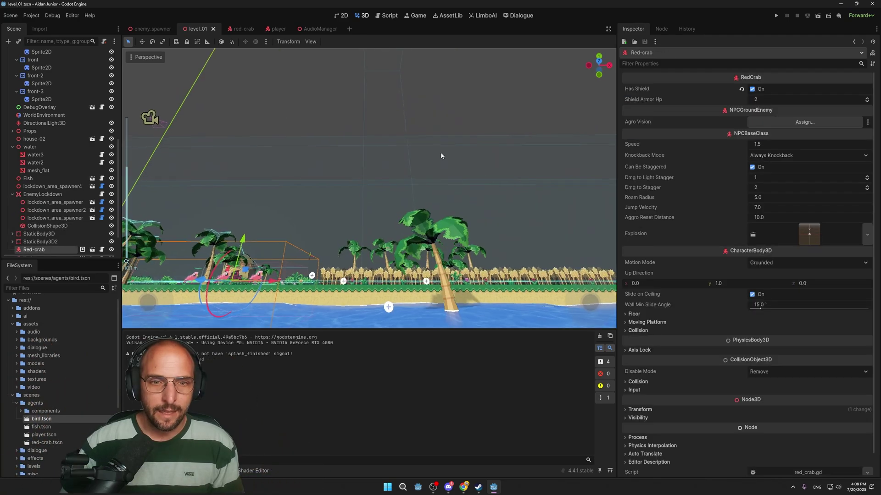
middle_click_drag(440, 152, 436, 190)
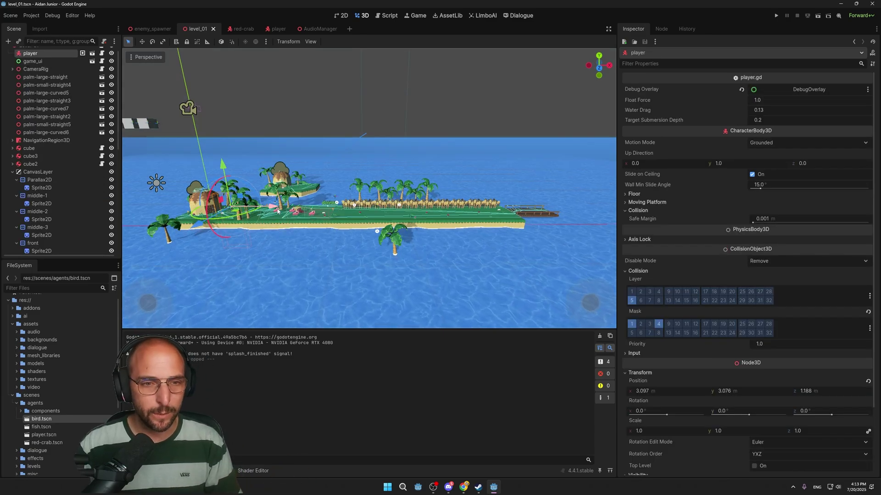
left_click_drag(278, 210, 411, 203)
scroll(395, 232, "up", 5)
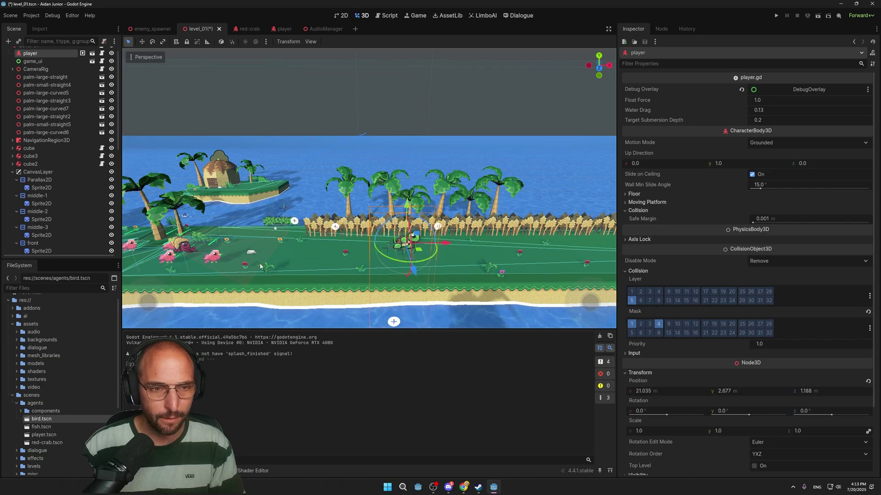
Step: Move the shielded Red-crab to the fence and duplicate it, so the two crabs stand on either side of the turtle
left_click(187, 248)
left_click_drag(228, 253, 478, 243)
right_click(54, 249)
left_click(69, 348)
middle_click_drag(371, 203, 368, 184)
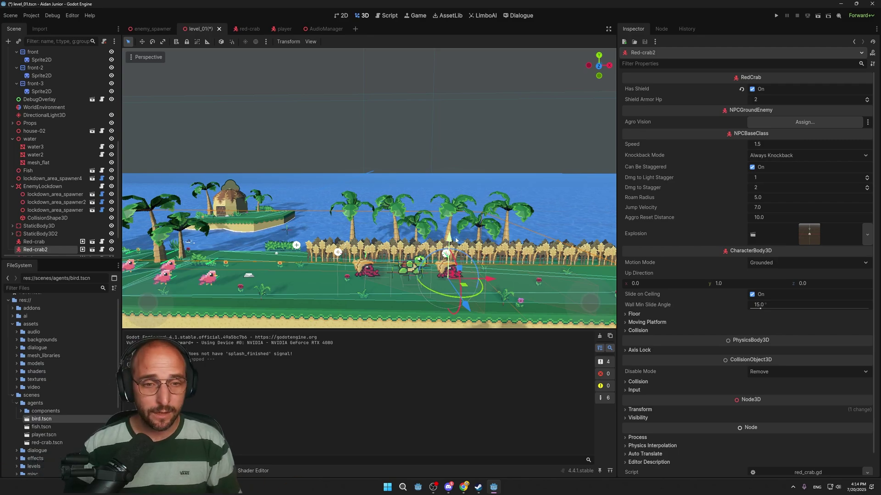
left_click(338, 254)
scroll(421, 221, "up", 2)
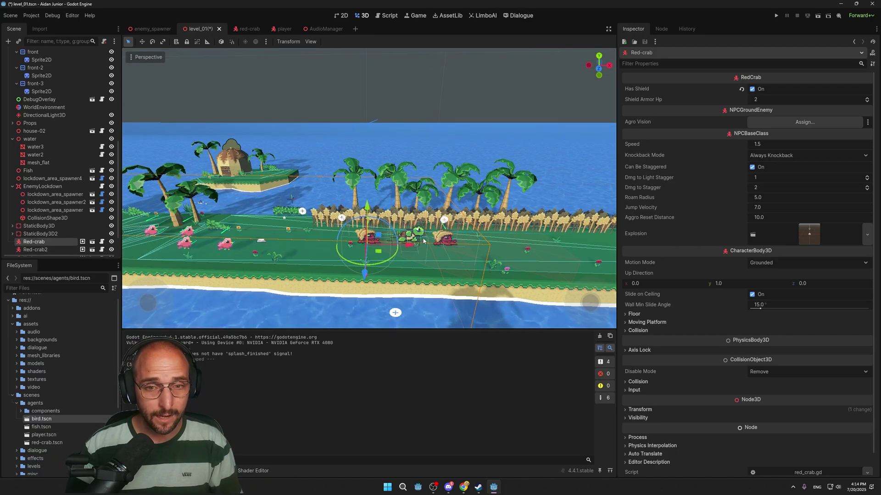
scroll(448, 232, "up", 2)
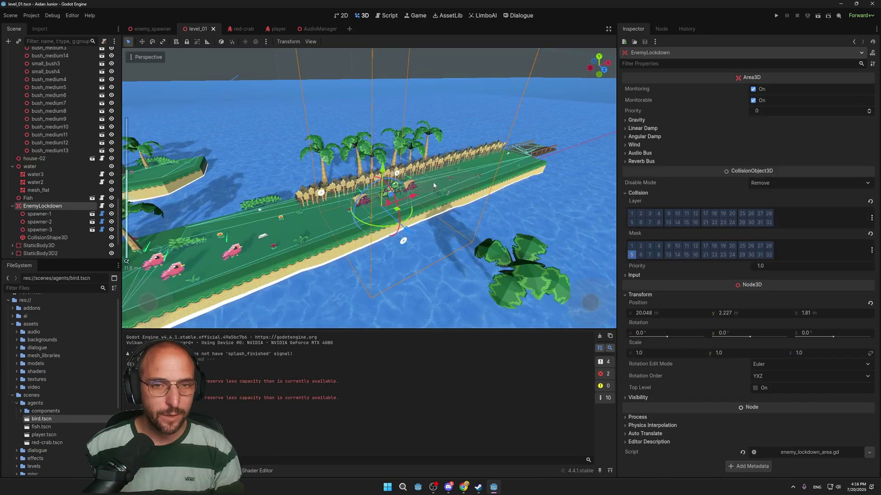
Step: Examine the EnemyLockdown area and the settings and positions of its child nodes spawner-1 and spawner-2
scroll(450, 206, "up", 5)
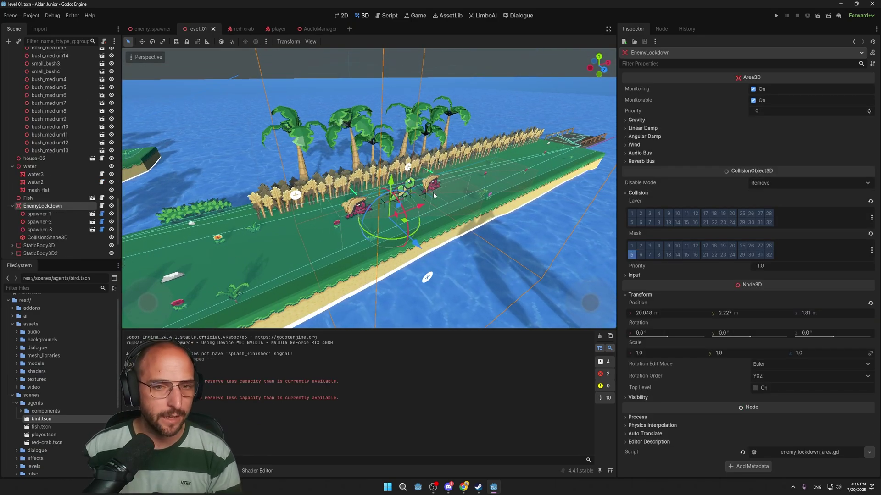
left_click(45, 215)
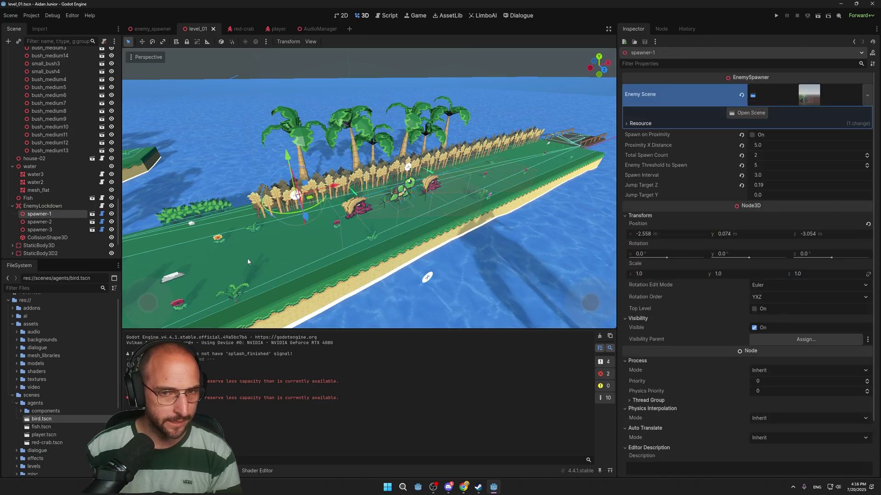
left_click(46, 209)
left_click(49, 222)
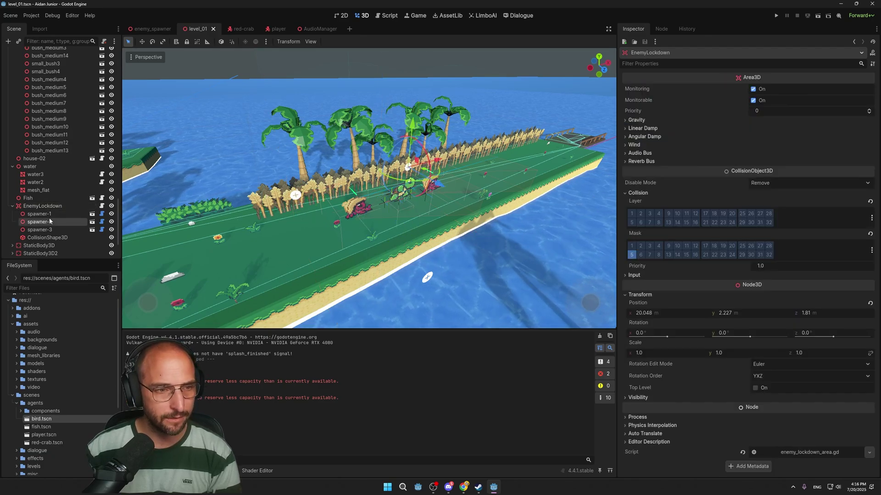
left_click(45, 209)
left_click(46, 214)
left_click(47, 222)
Step: Frame spawner-3 in the water and examine its jump path onto the island's edge
left_click(42, 230)
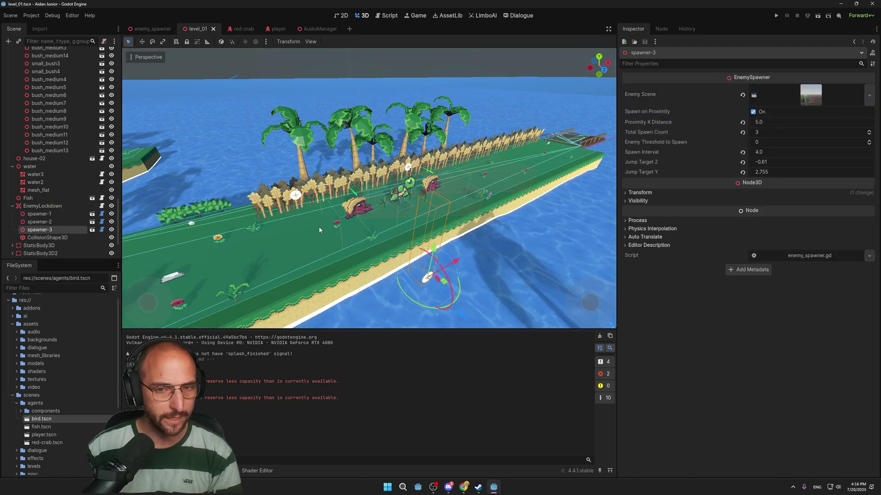
key("f")
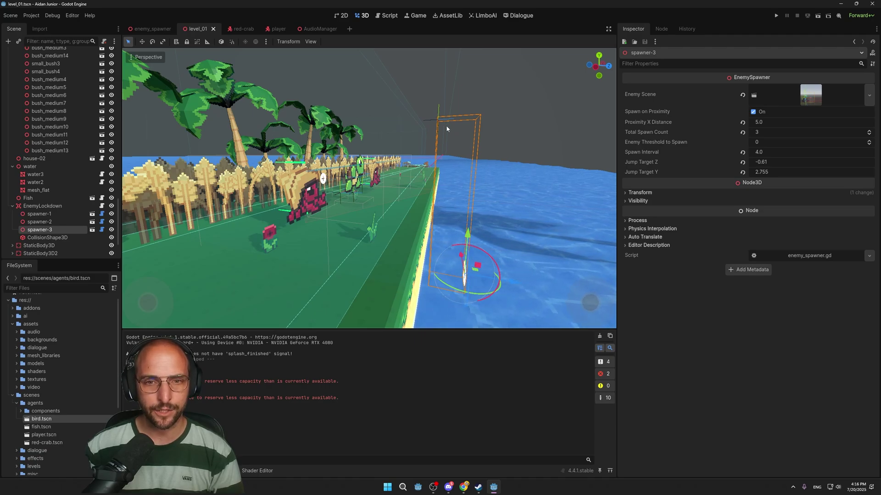
scroll(352, 197, "down", 3)
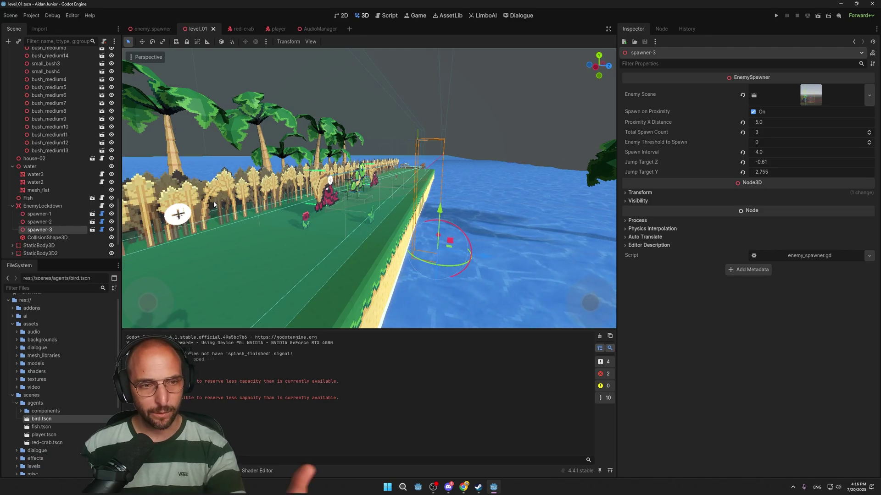
scroll(285, 179, "down", 2)
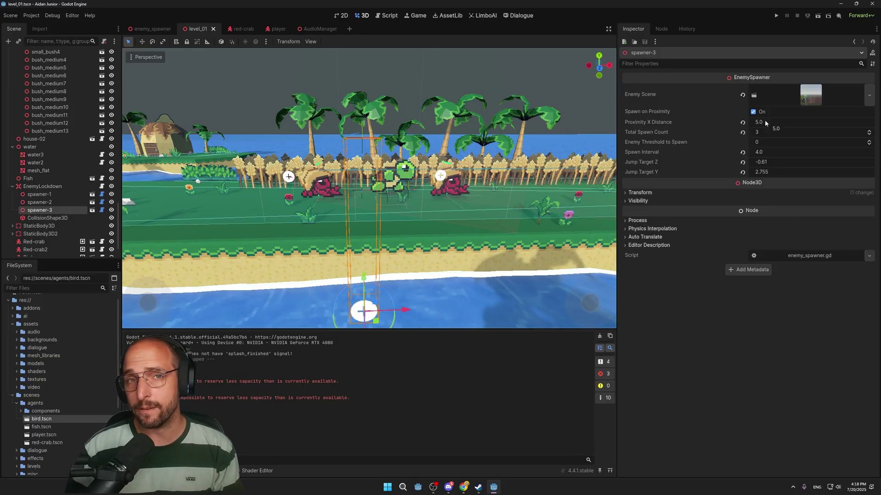
Step: Compare the proximity, total spawn count, enemy threshold and spawn interval settings of spawner-1, spawner-2 and spawner-3
left_click(40, 194)
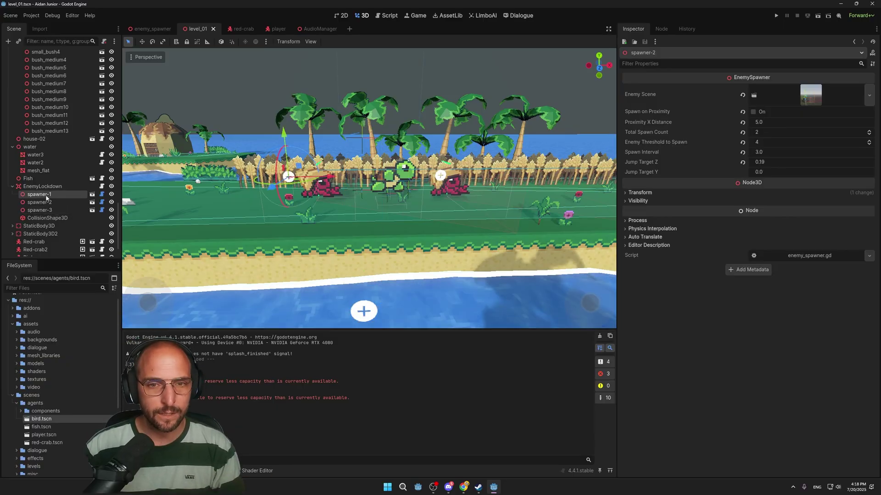
left_click(51, 202)
left_click(50, 195)
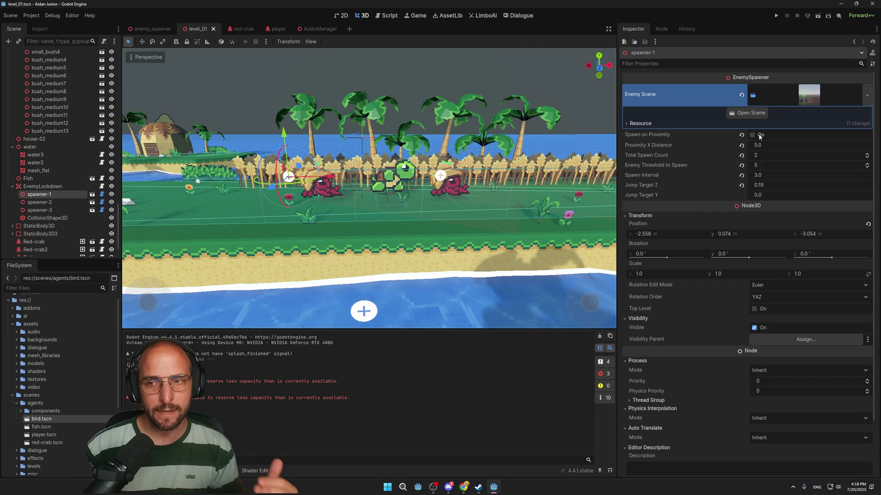
left_click(765, 168)
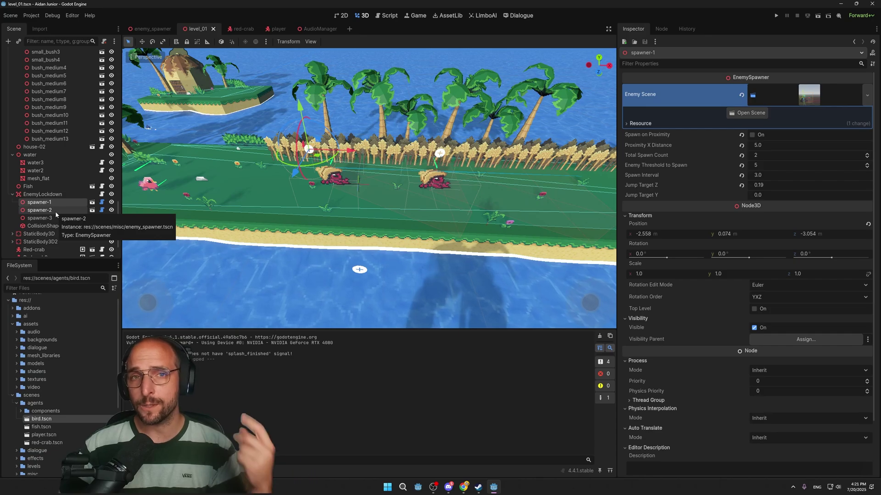
left_click(55, 211)
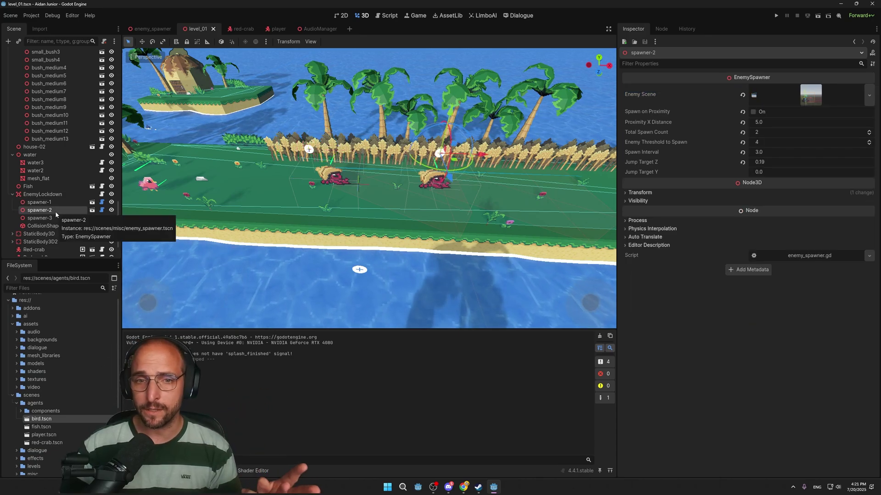
left_click(52, 218)
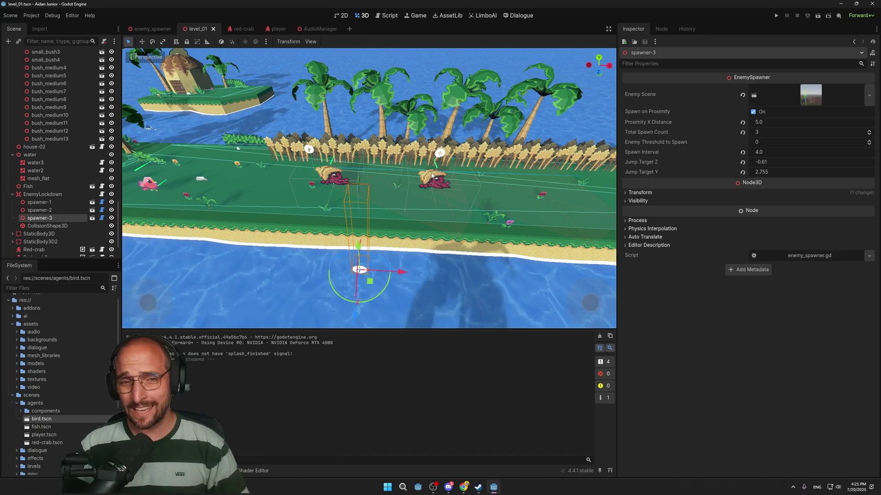
Step: Run the game and take the turtle along the island past the first shielded crab into the lockdown area
left_click(777, 15)
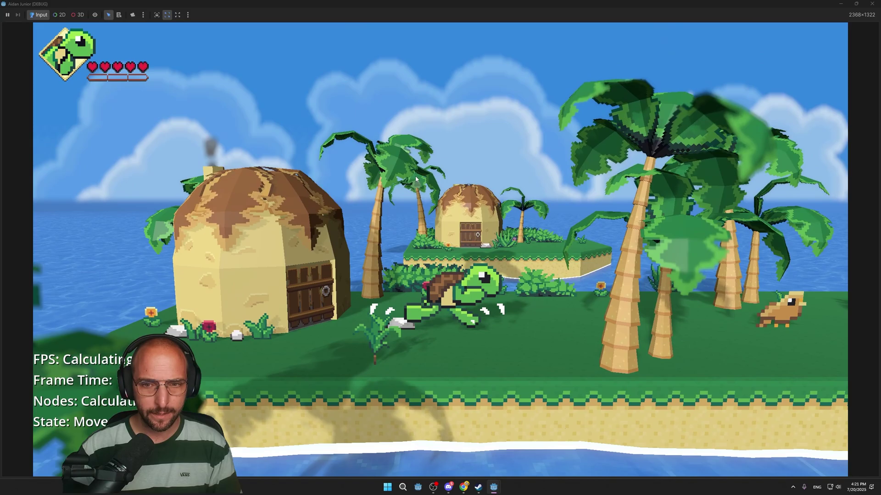
key("Right")
key("Right")
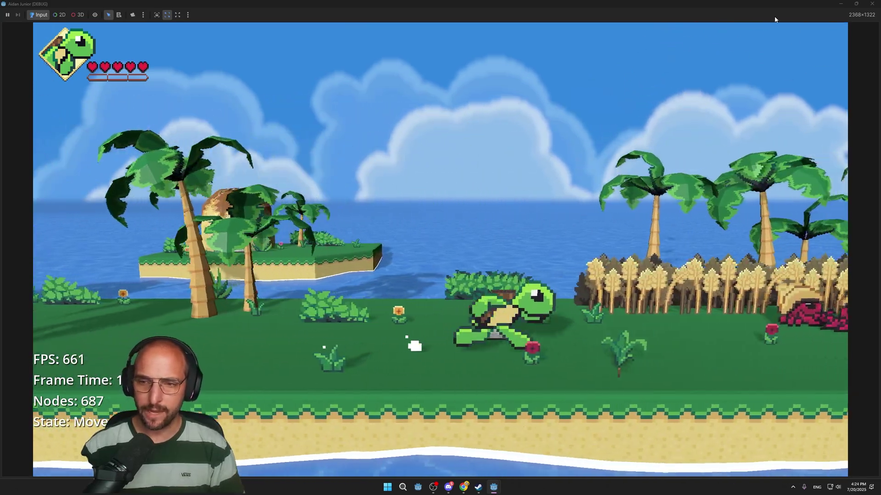
key("Right")
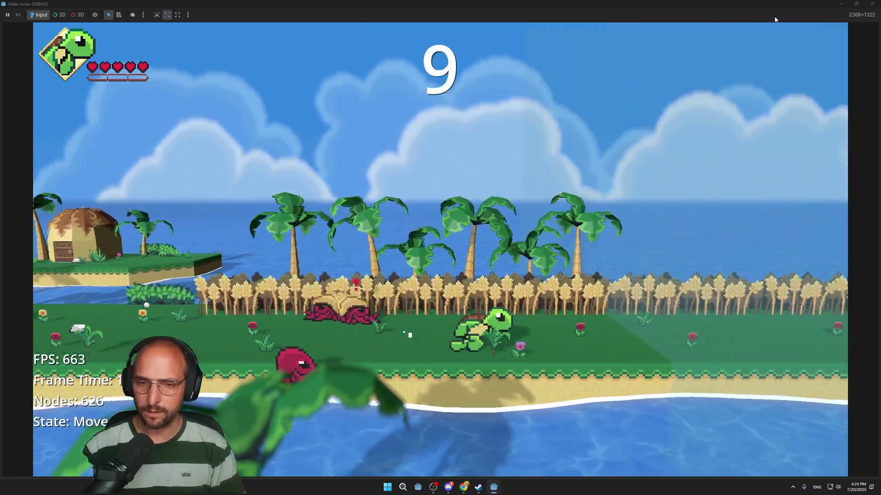
Step: Test the lockdown barrier by moving the turtle up and down beside it, and run and jump back past the crabs
key("Up")
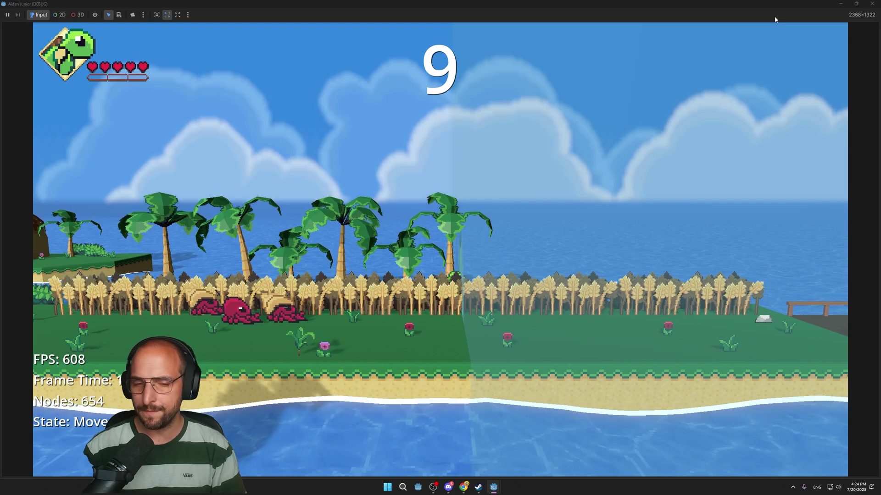
key("Down")
key("Up")
key("Left")
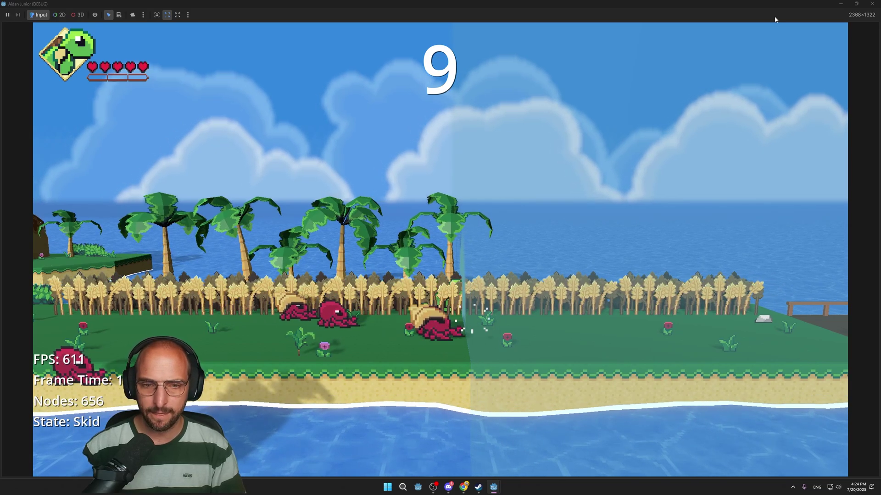
key("space")
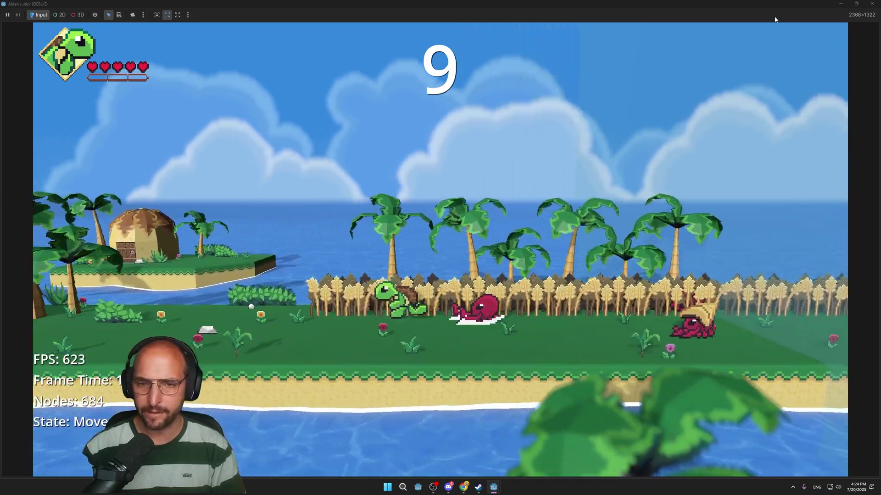
key("Down")
key("space")
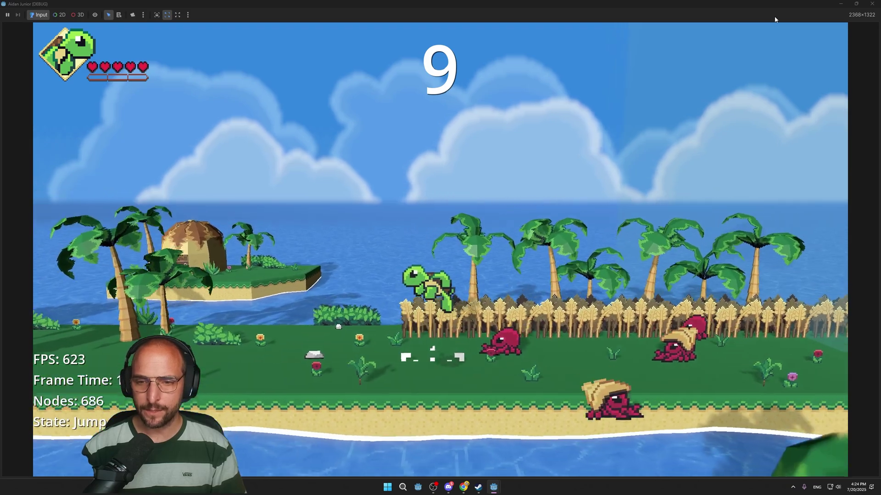
Step: Attack the crabs near the lockdown barrier with ground and jumping hits while moving the turtle back and forth
key("Right")
key("x")
key("x")
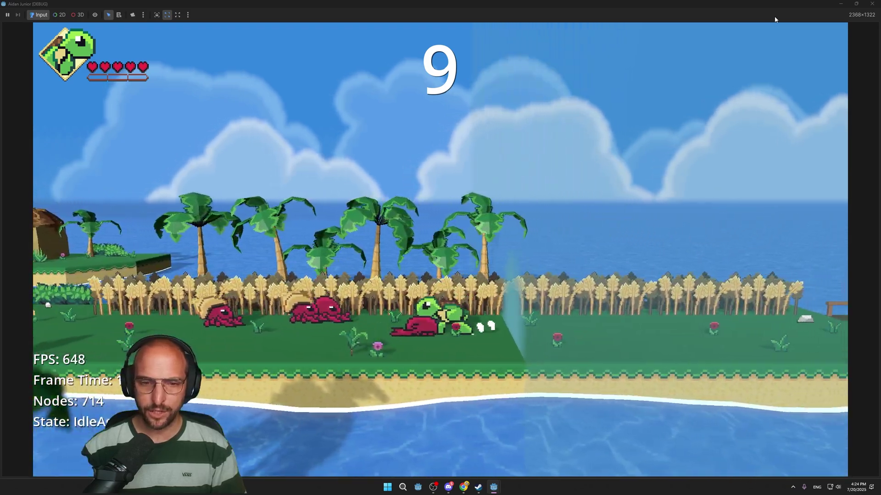
key("Left")
key("x")
key("space")
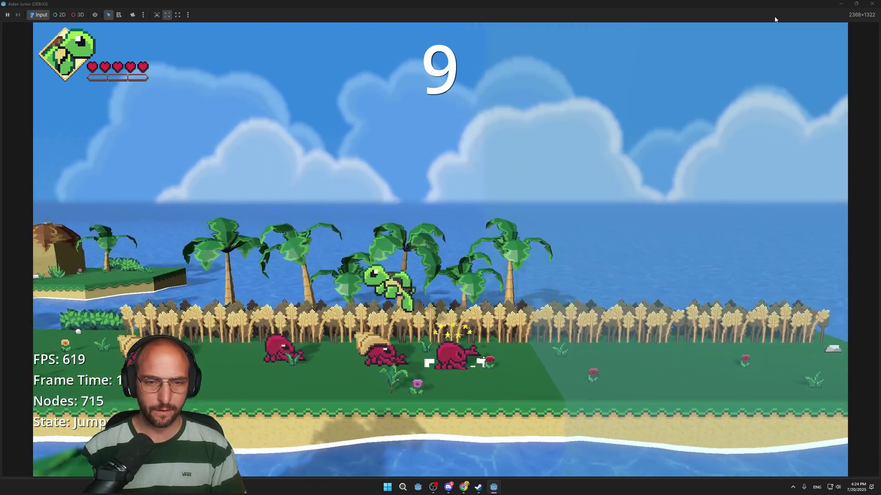
key("x")
key("Right")
key("Left")
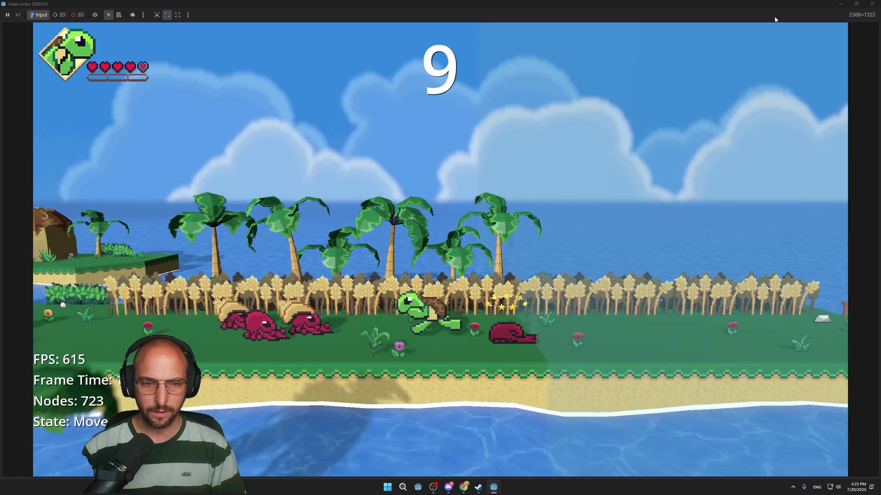
Step: Get the turtle to the other side of the crab group and hit it with a chain of punches
key("shift")
key("Right")
key("x")
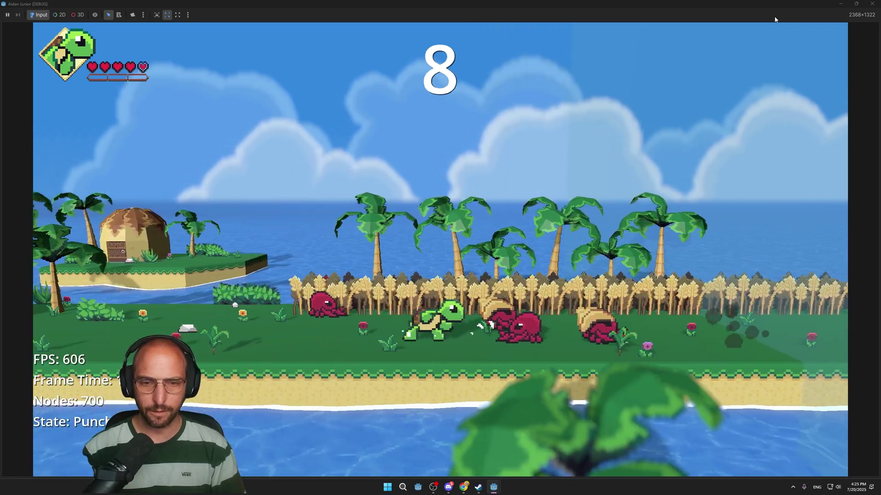
key("x")
key("x")
key("x")
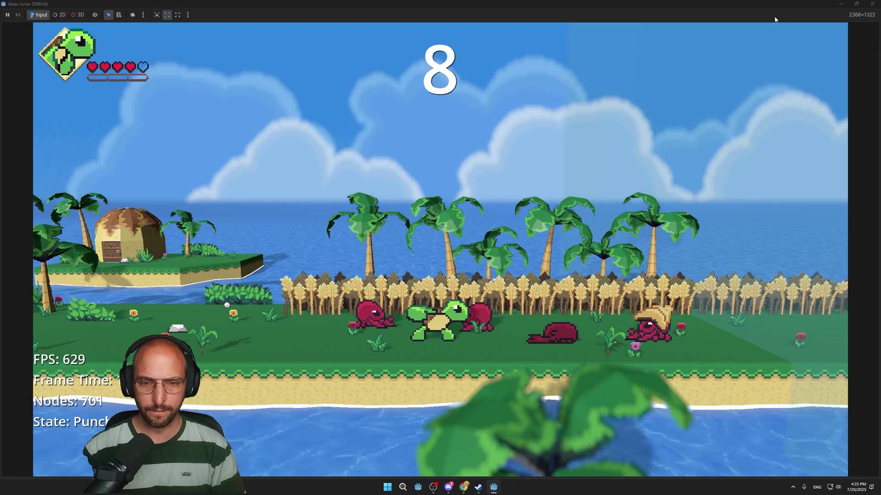
Step: Jump and punch the shielded crab from the barrier side, and dash and jump back over the crabs toward the hut island
key("Right")
key("space")
key("x")
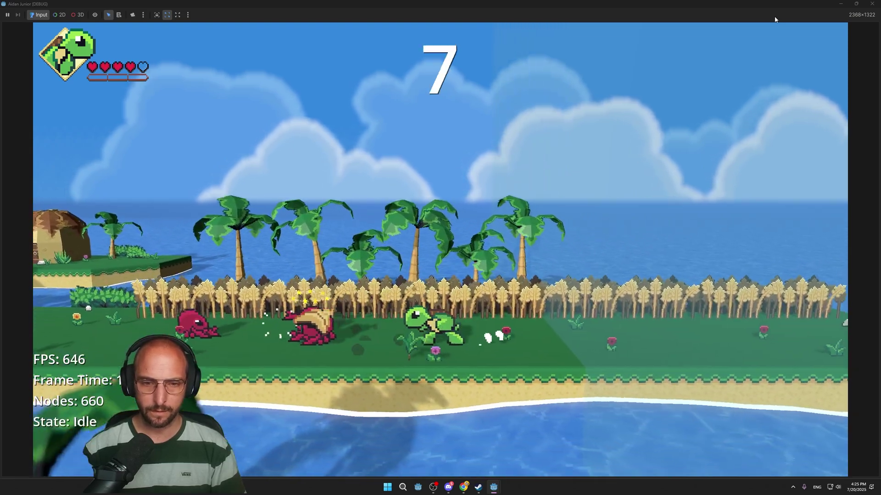
key("x")
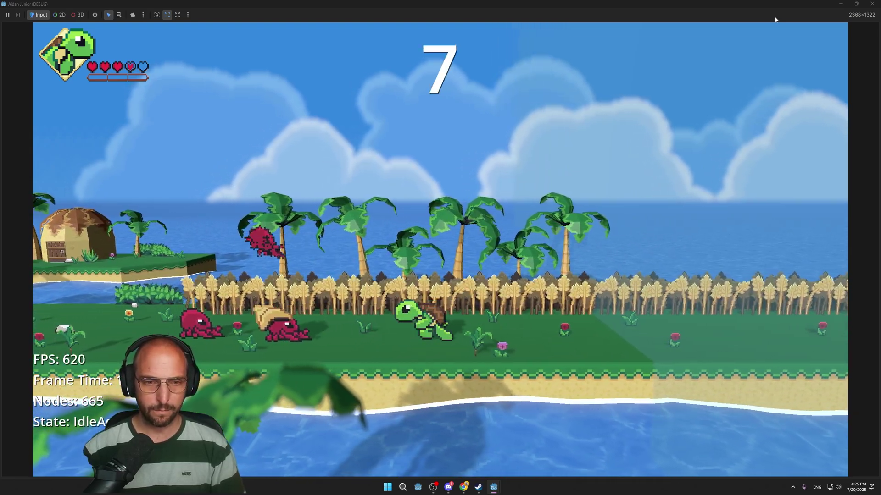
key("Left")
key("shift")
key("space")
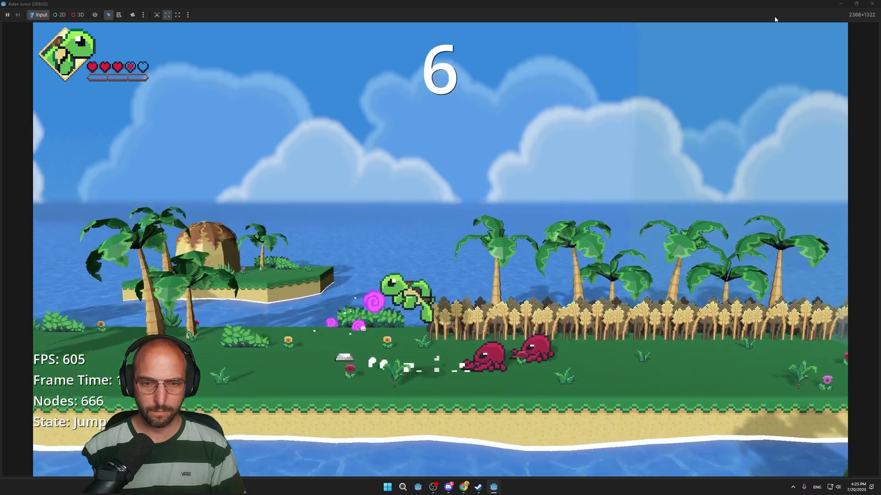
Step: Attack in mid-air, dash clear of the two unshielded crabs, and turn back to punch the nearest one
key("x")
key("Left")
key("shift")
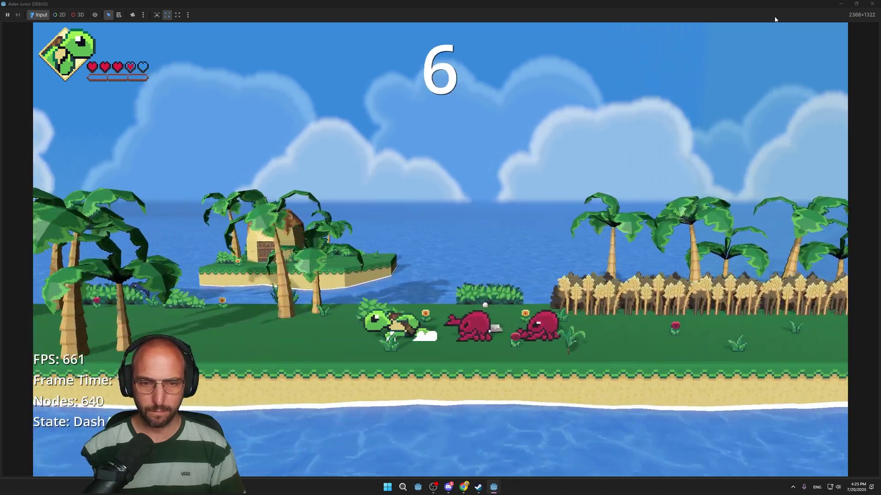
key("Right")
key("x")
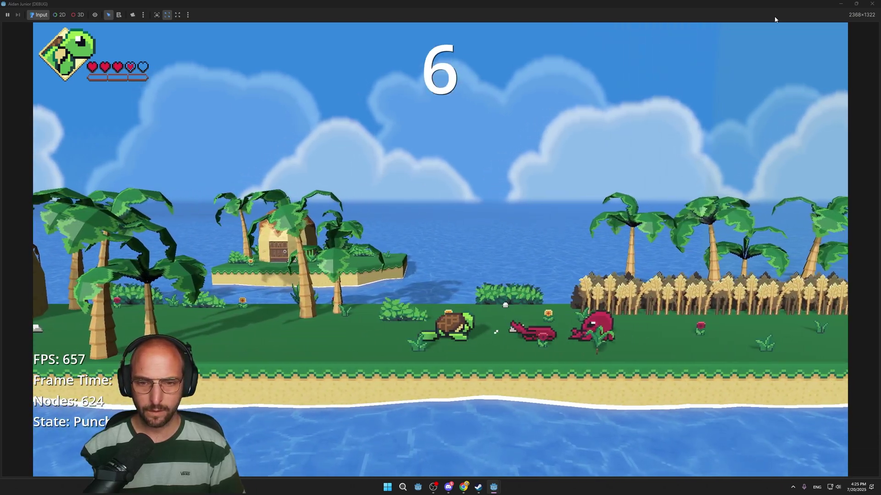
Step: Jump over the crab pair toward the reed fence, punch the crabs around the turtle, and jump clear of them
key("space")
key("Right")
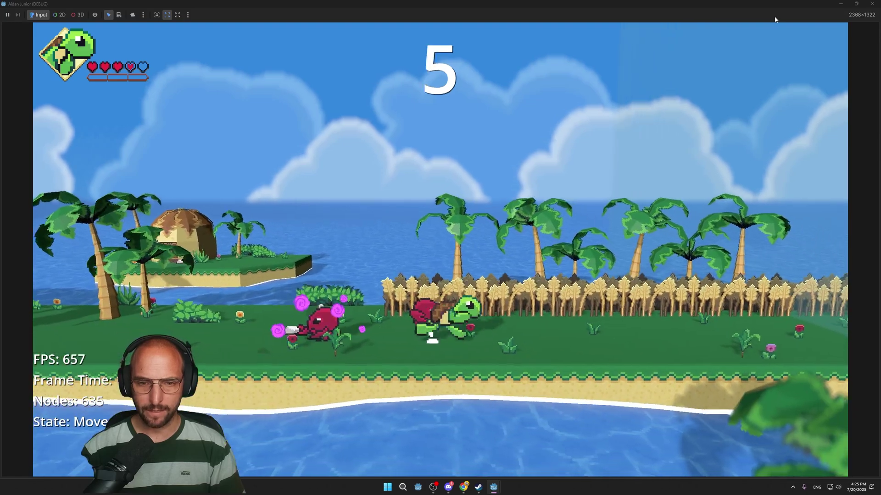
key("Right")
key("space")
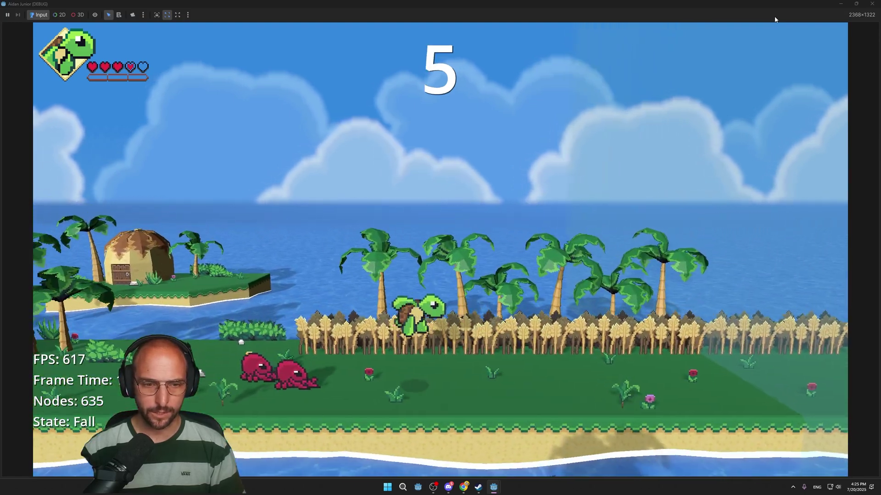
key("x")
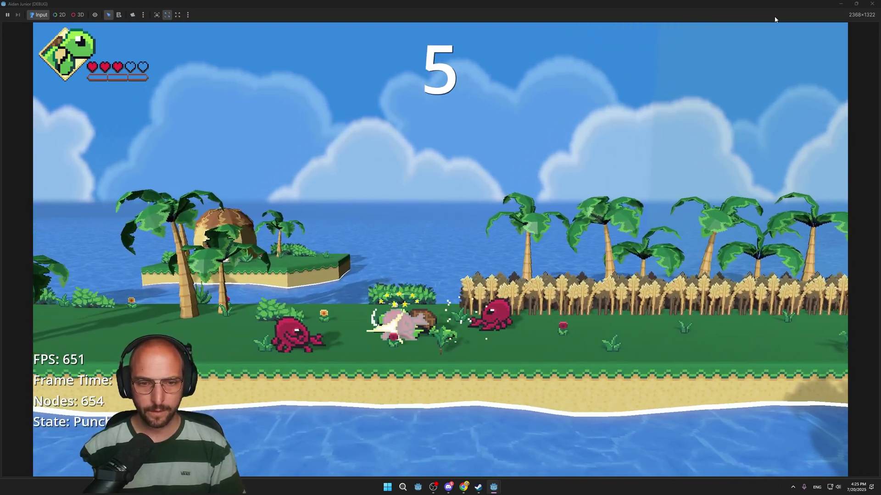
key("space")
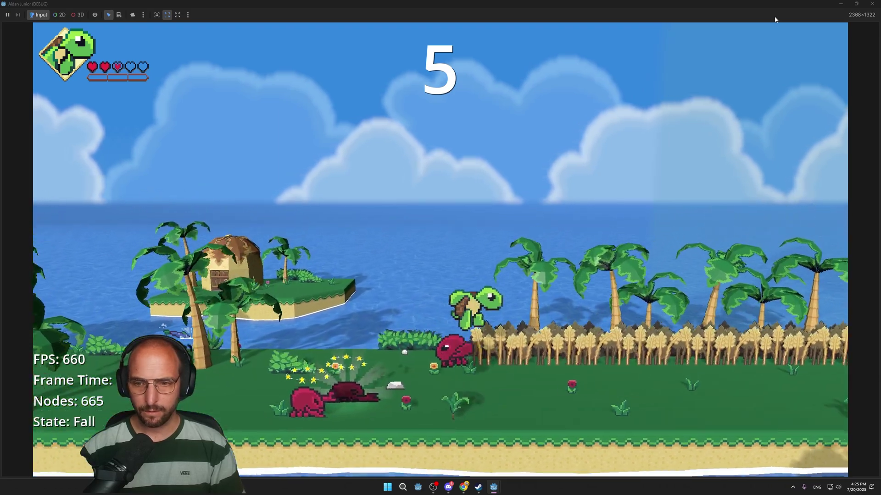
Step: Dash toward the barrier, take the turtle in and out of the reeds, and dash-attack back at the crabs
key("Right")
key("shift")
key("Up")
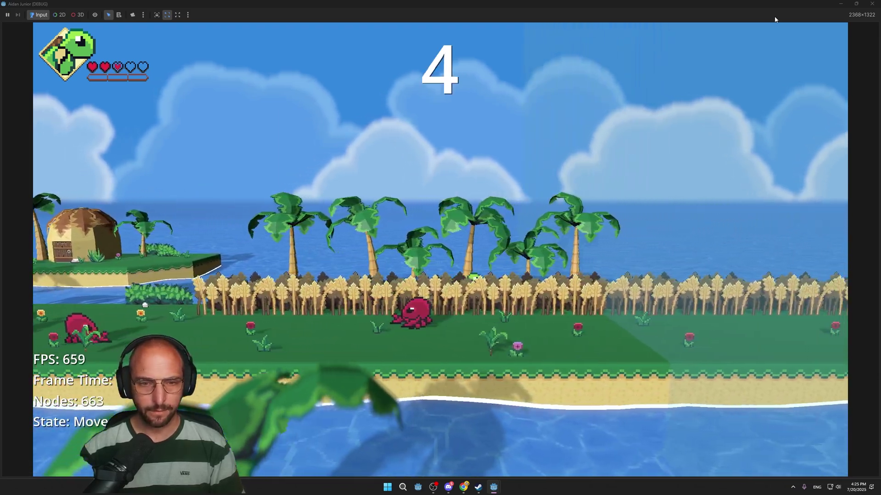
key("Down")
key("Left")
key("shift")
key("x")
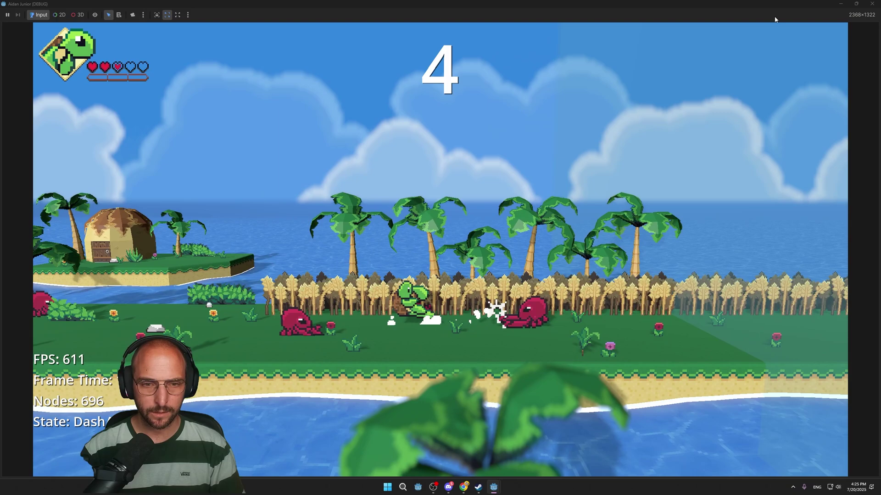
Step: Jump and dash-attack back toward the barrier, and punch the crab cornered beside it
key("Left")
key("space")
key("Right")
key("shift")
key("x")
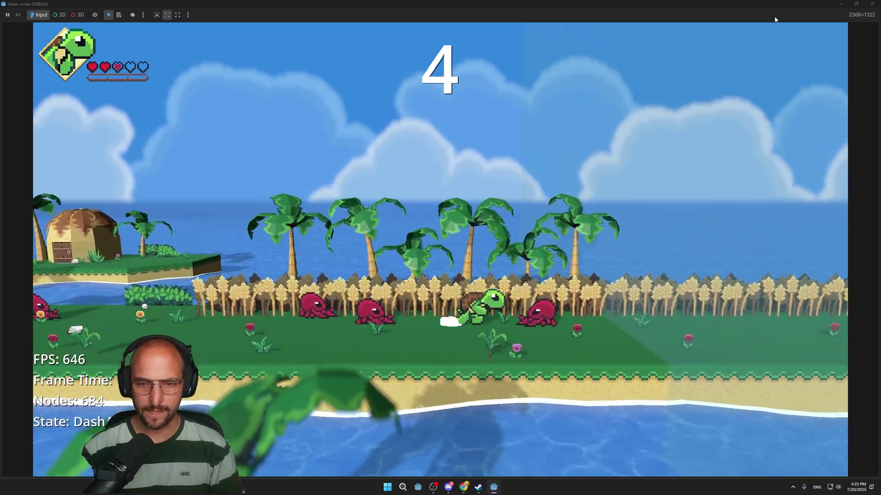
key("Left")
key("x")
key("x")
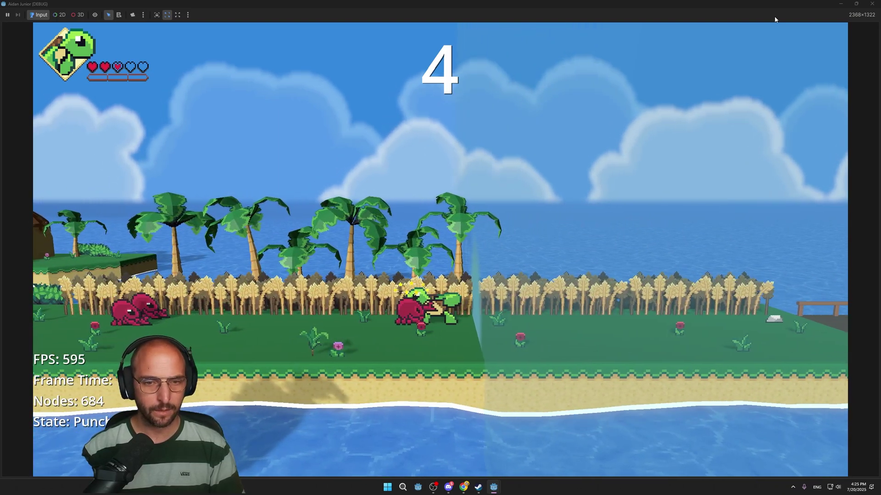
Step: Dash past the remaining crabs away from the barrier, turn around, and hit them with a chain of punches
key("Left")
key("shift")
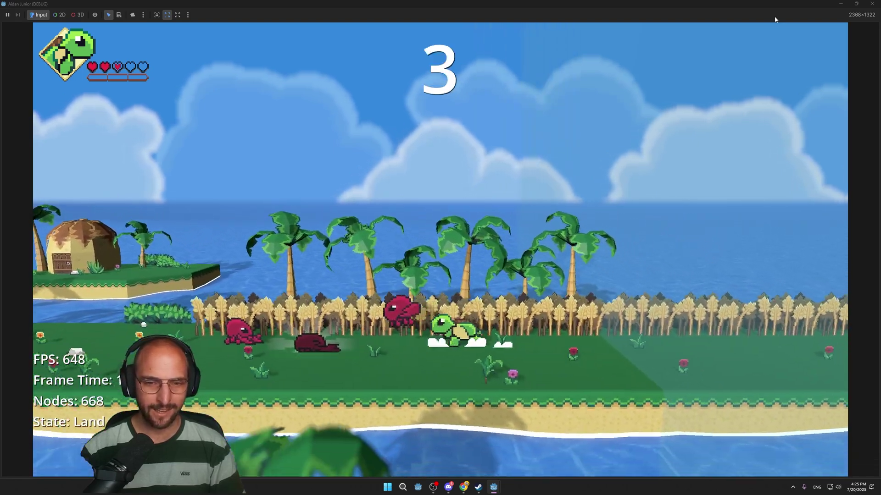
key("Left")
key("shift")
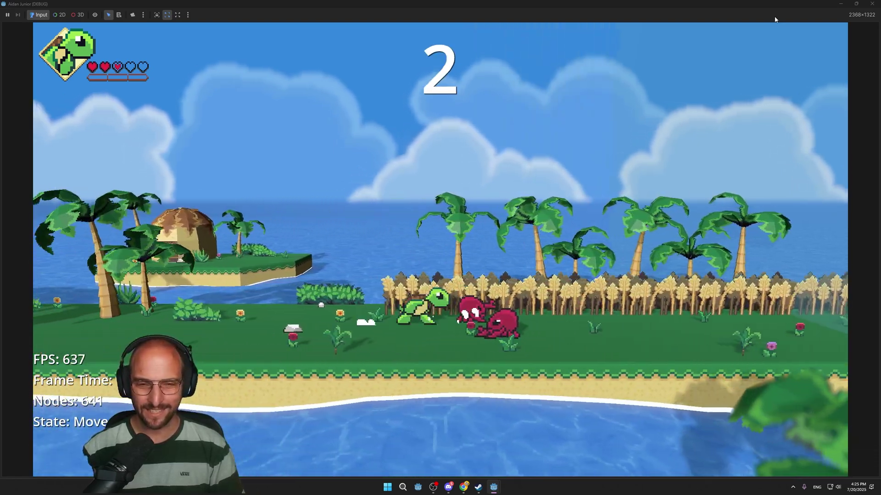
key("Right")
key("x")
key("x")
key("x")
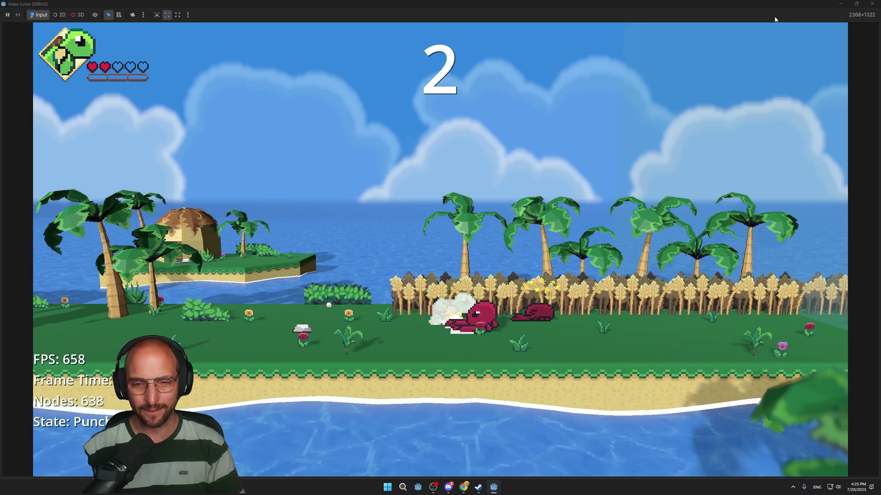
Step: Jump over the last crab and punch it from behind to finish the lockdown fight
key("space")
key("Right")
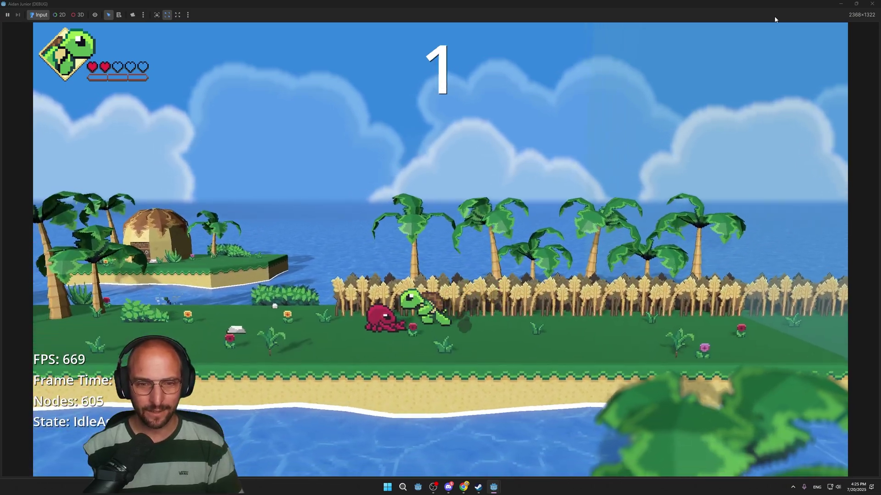
key("x")
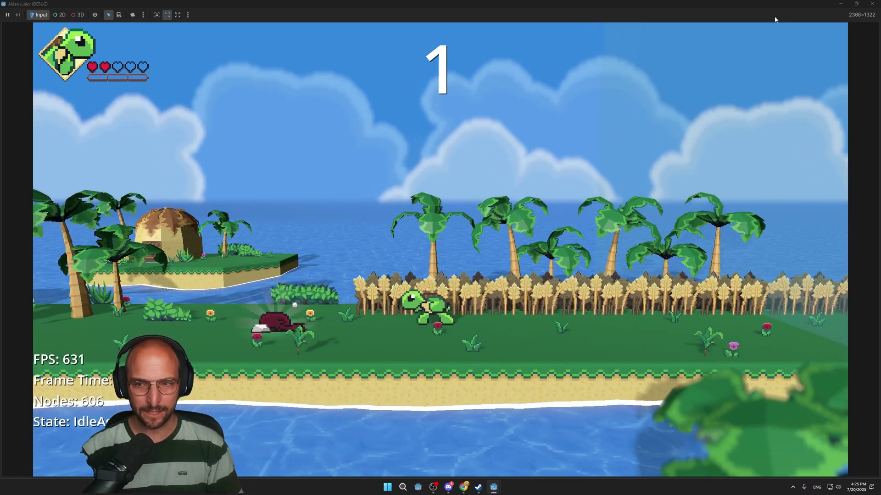
Step: Walk the turtle through the unlocked area, cross the wooden pier, jump into the sea and swim around
key("Right")
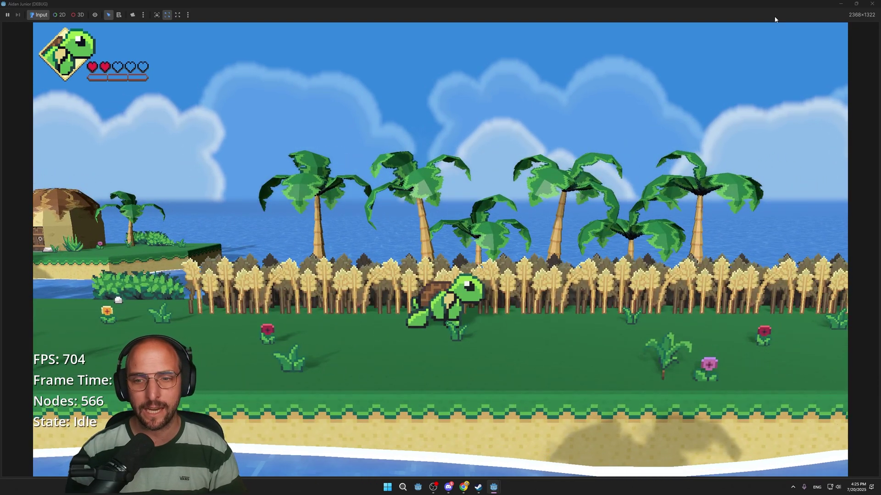
key("Right")
key("Right")
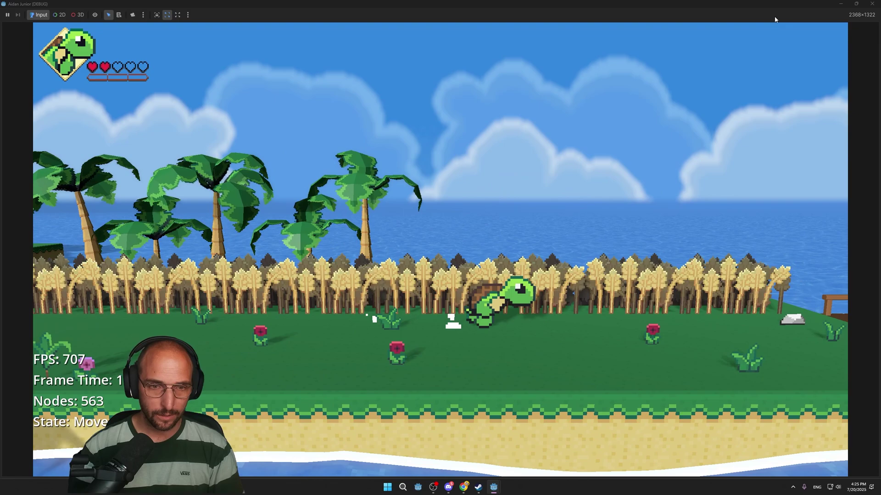
key("Right")
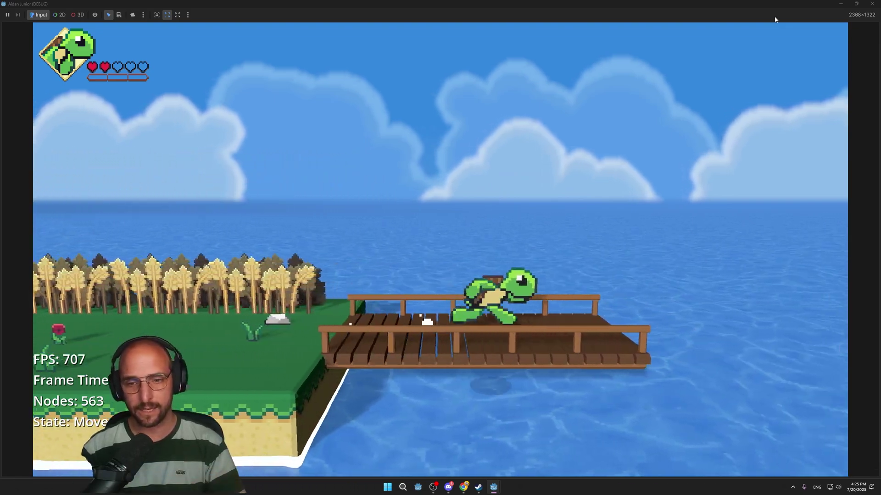
key("space")
key("Down")
key("Up")
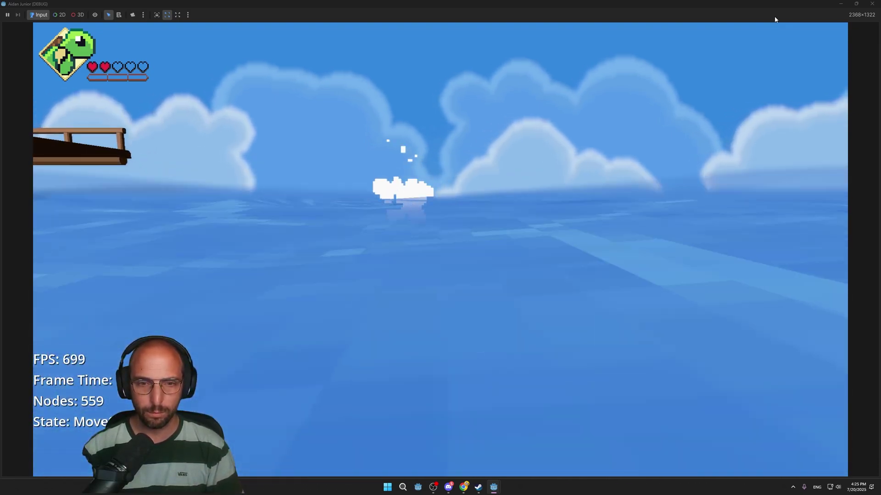
key("Left")
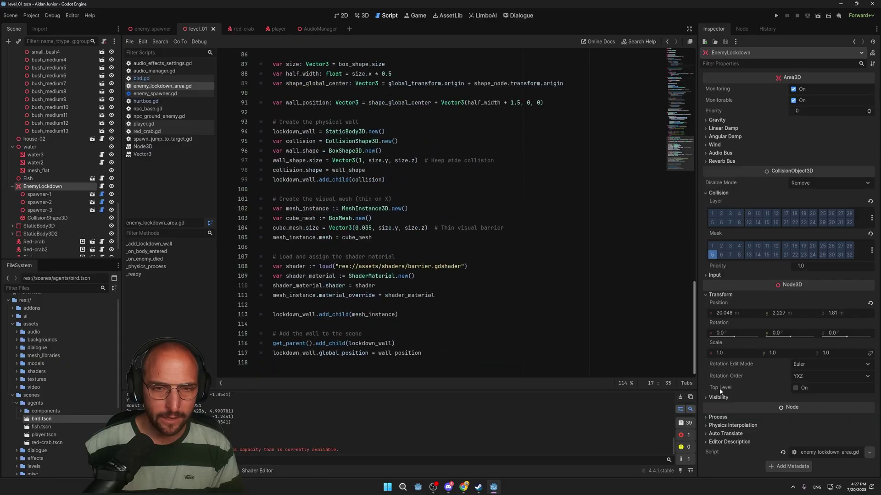
Step: Go back to the start of enemy_lockdown_area.gd and inspect spawner-1, spawner-2, spawner-3 and their EnemyLockdown parent
scroll(454, 206, "up", 5)
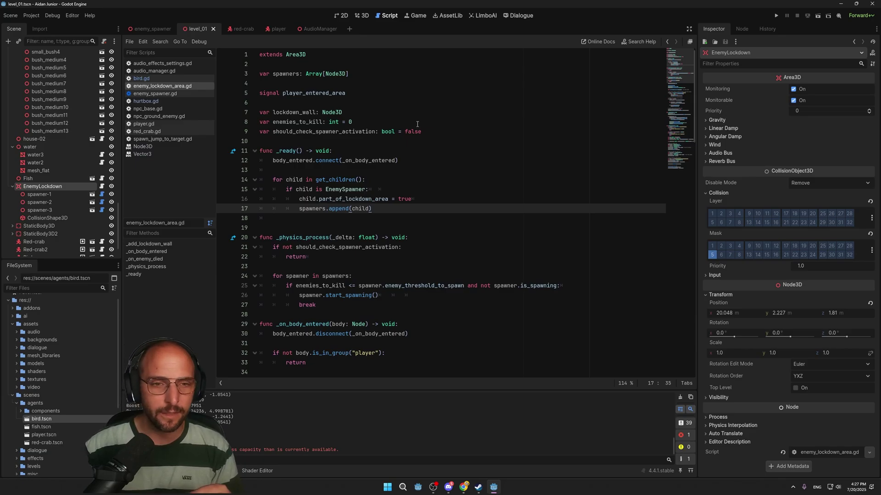
left_click(50, 197)
left_click(51, 202)
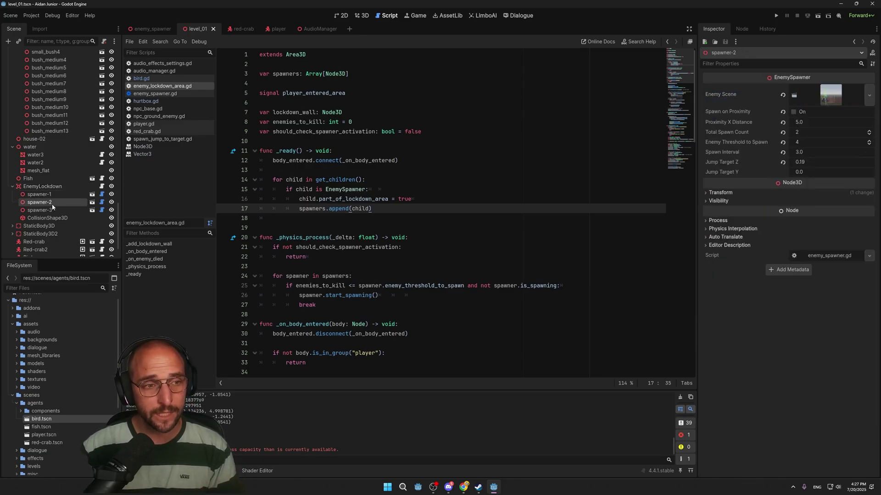
left_click(54, 209)
left_click(48, 186)
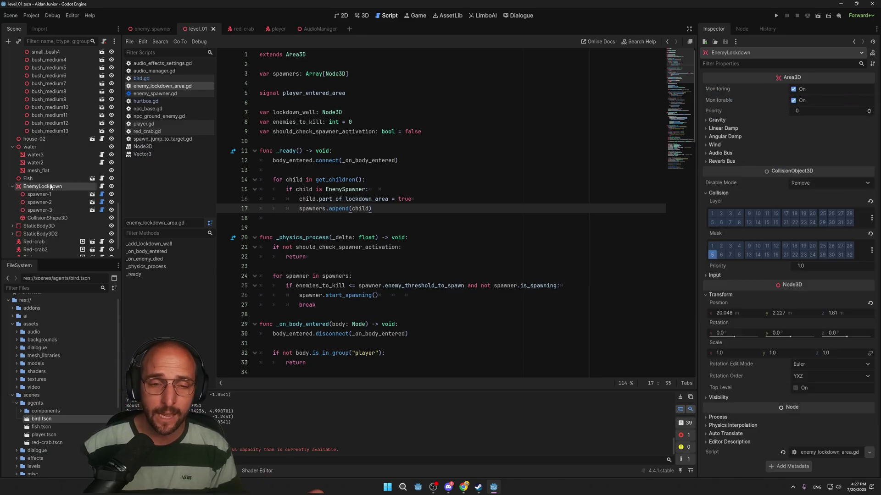
Step: Review the spawner registration in _ready and the enemies_to_kill and lockdown_wall variables in the lockdown script
left_click(438, 197)
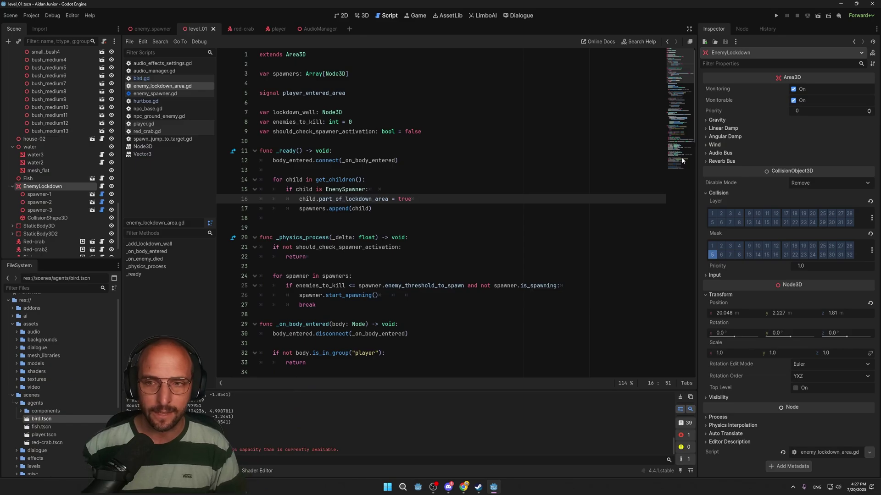
double_click(309, 122)
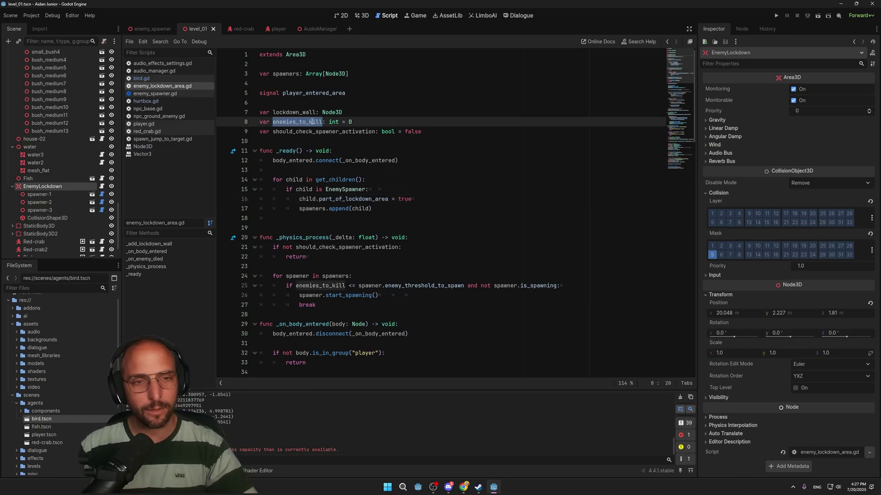
double_click(302, 112)
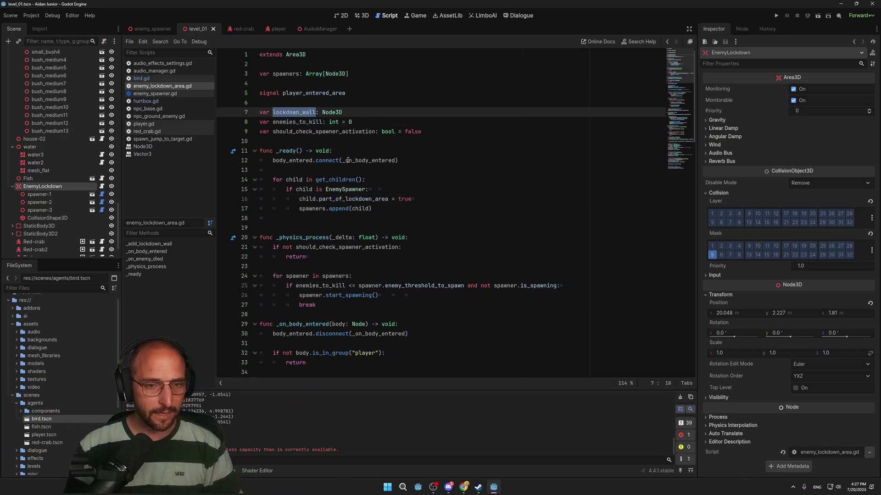
scroll(348, 160, "down", 7)
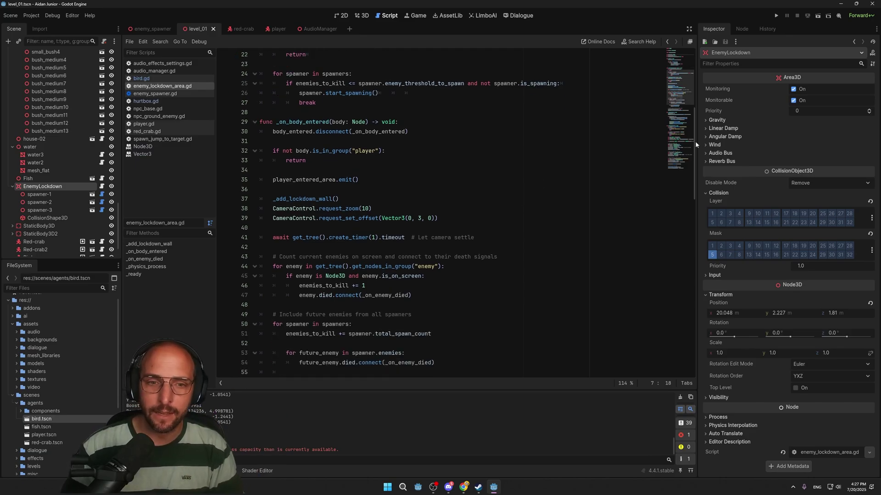
Step: Examine how _on_body_entered increments enemies_to_kill, connects each enemy's died signal and sends the count through UiControl
scroll(688, 147, "down", 3)
left_click_drag(299, 197, 418, 196)
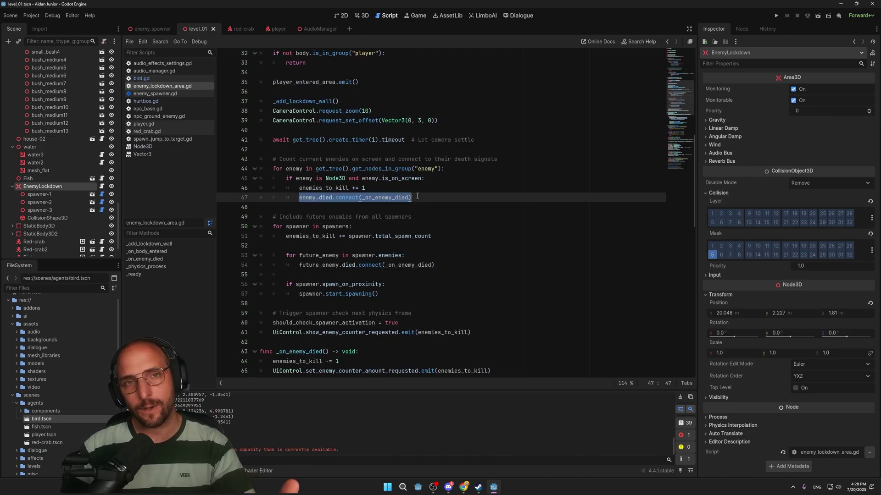
left_click(302, 198)
double_click(322, 188)
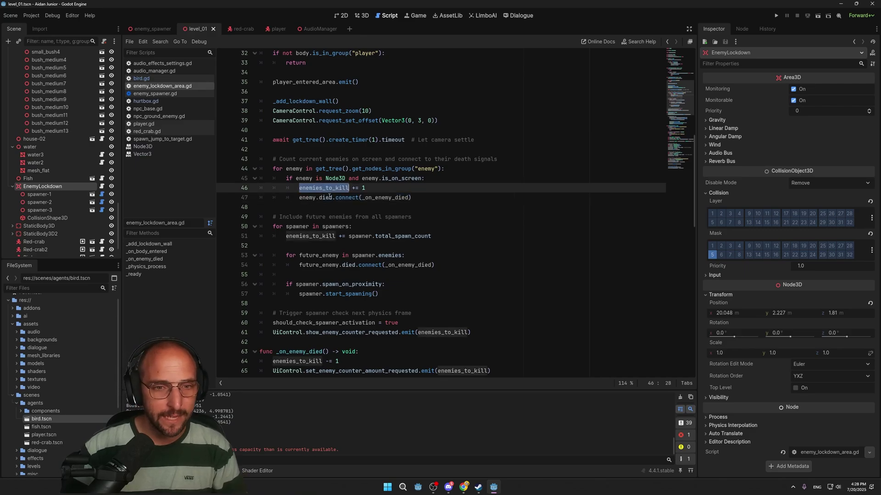
double_click(327, 197)
double_click(337, 188)
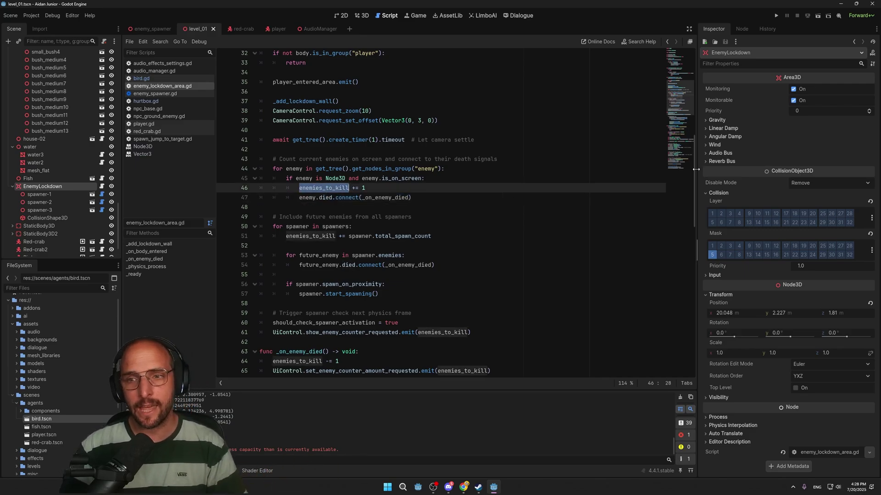
scroll(294, 252, "down", 3)
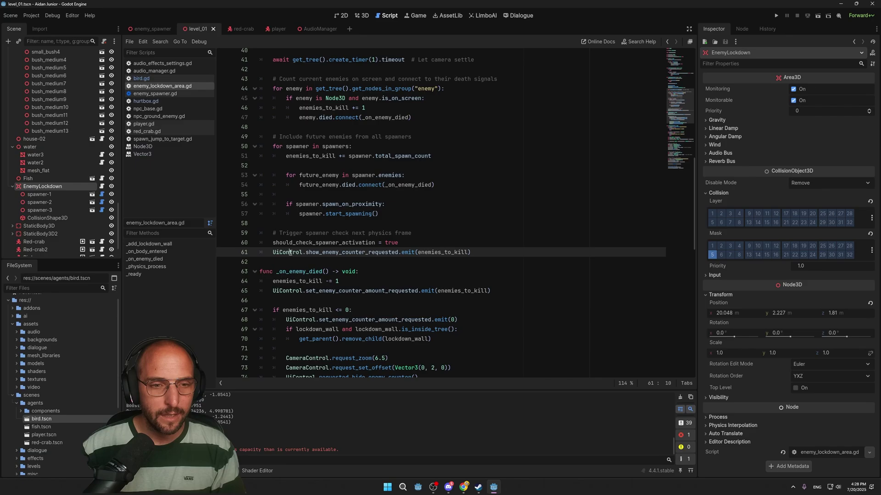
double_click(292, 252)
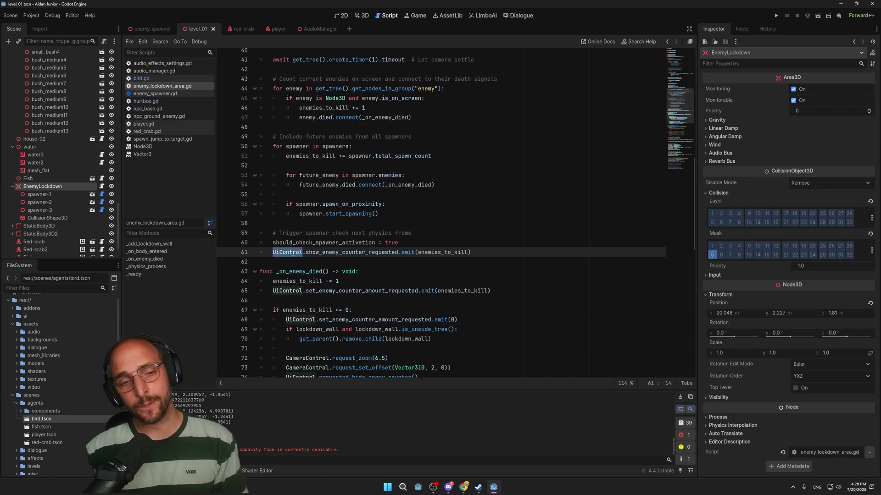
Step: Review how _on_enemy_died decrements enemies_to_kill, updates the counter and removes the lockdown wall, and open enemy_spawner.gd
double_click(435, 253)
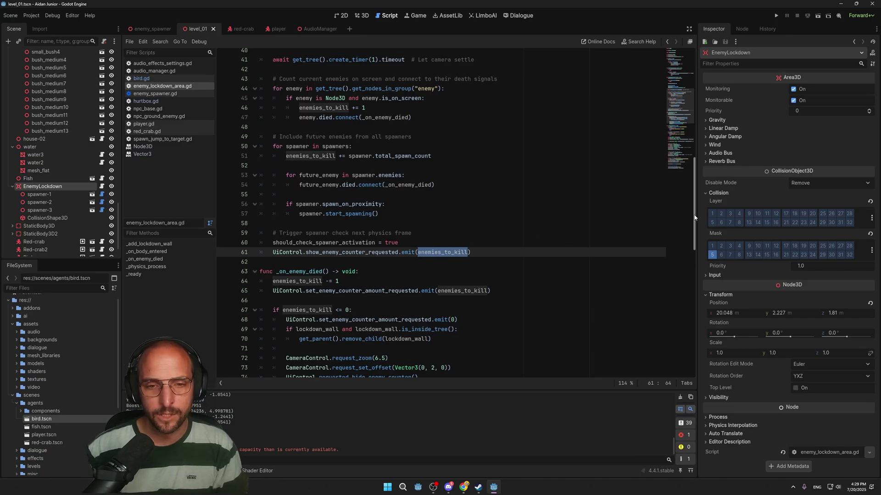
left_click_drag(695, 218, 695, 225)
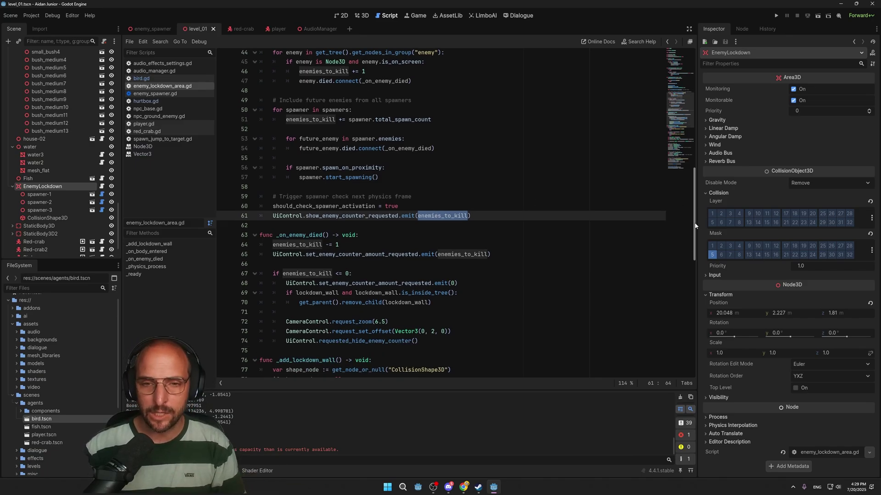
scroll(695, 225, "down", 4)
left_click(178, 94)
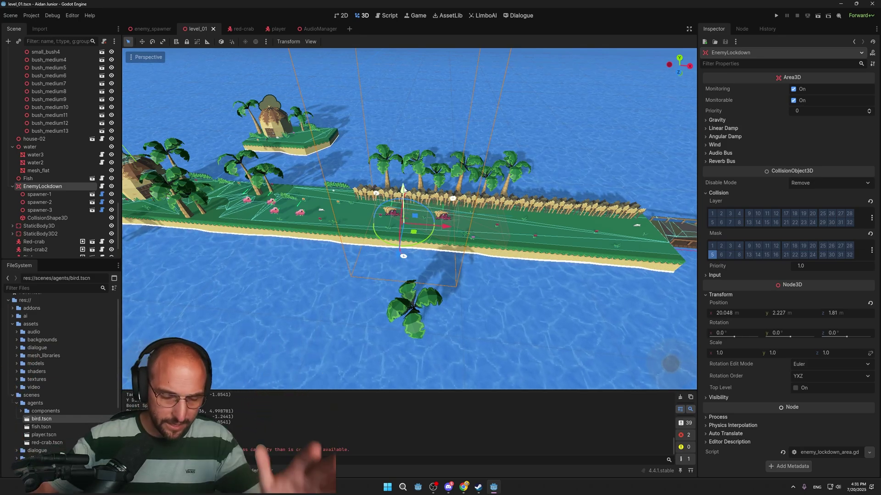
Step: Duplicate spawner-1 inside EnemyLockdown and move spawner-2 out of EnemyLockdown to the level above it
left_click(379, 196)
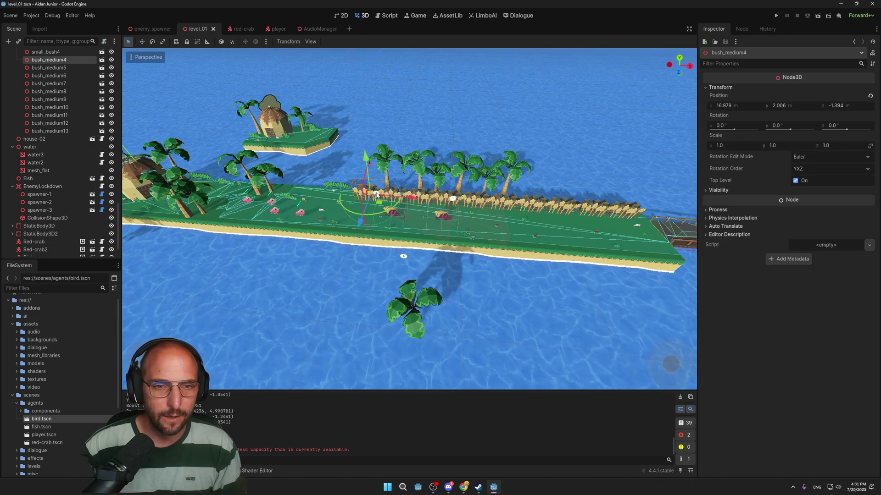
left_click(48, 195)
right_click(47, 193)
left_click(98, 304)
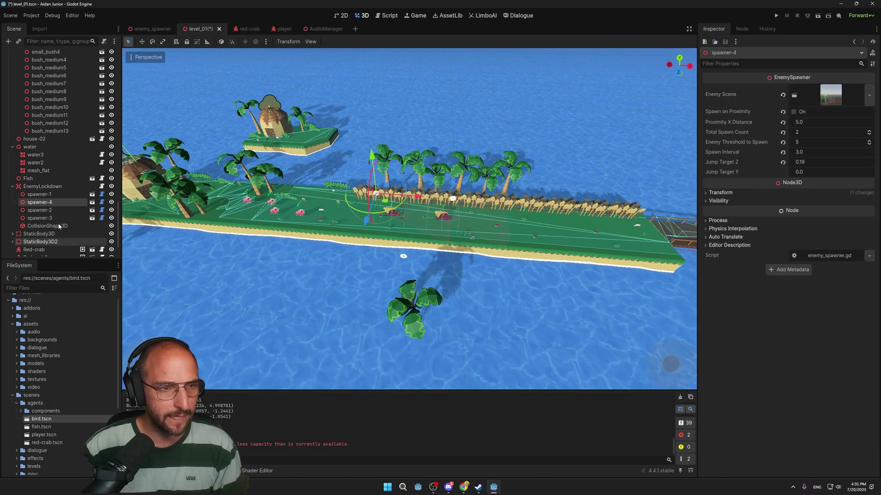
left_click_drag(40, 210, 34, 184)
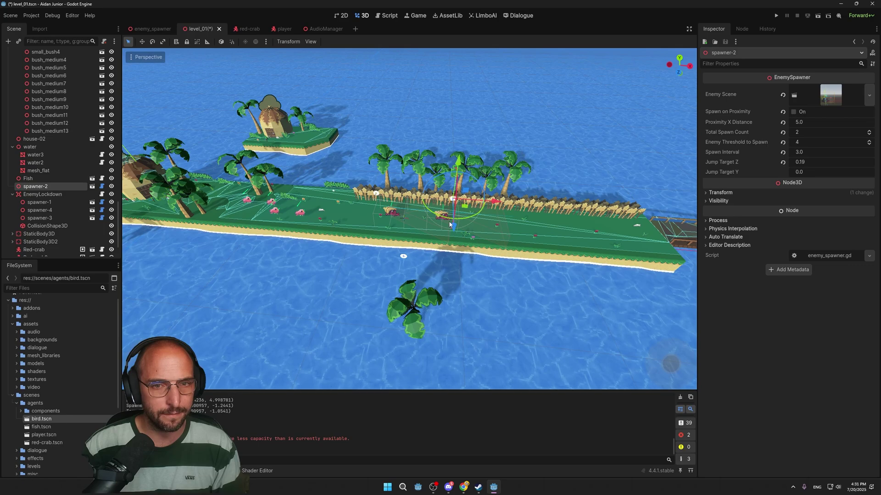
Step: Reposition spawner-2 in the air over the sea beside the small hut island
left_click_drag(492, 203, 351, 190)
middle_click_drag(353, 170, 374, 115)
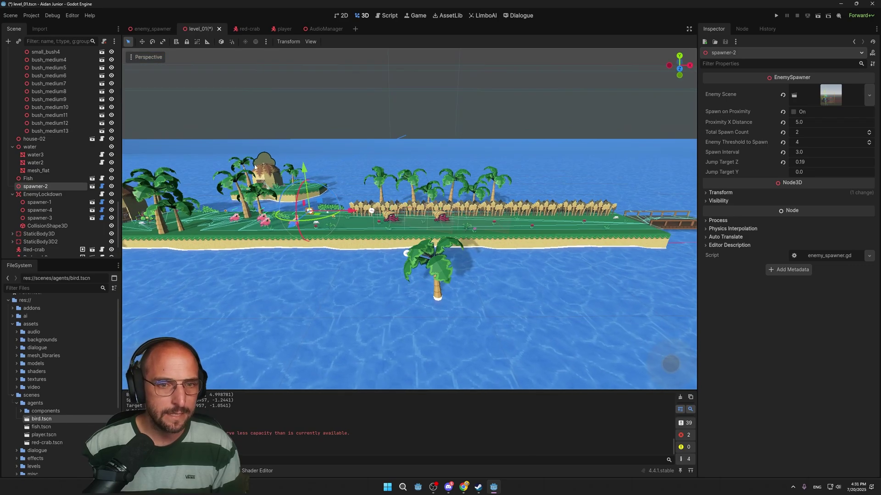
middle_click_drag(262, 206, 375, 234, "shift")
left_click_drag(394, 252, 402, 210)
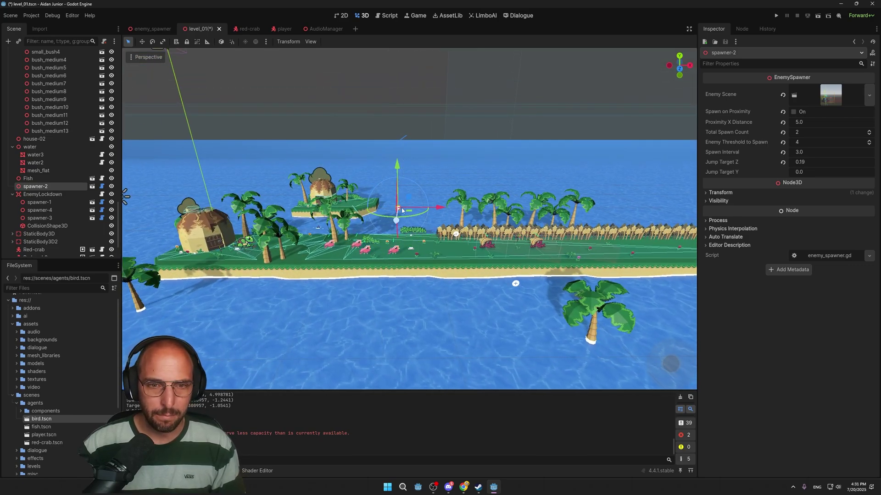
left_click_drag(398, 167, 399, 145)
Step: Duplicate the relocated spawner-2 and shift the copy slightly along the X axis toward the hut island
right_click(81, 186)
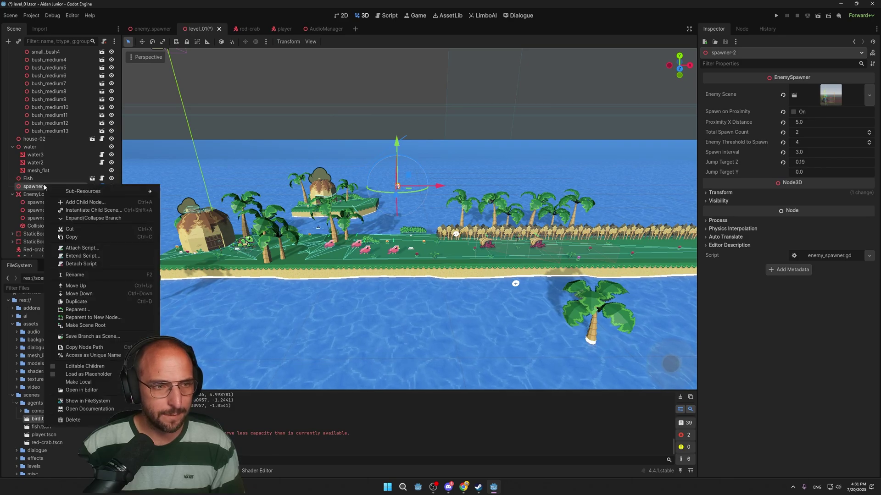
left_click(74, 310)
left_click_drag(430, 189, 414, 187)
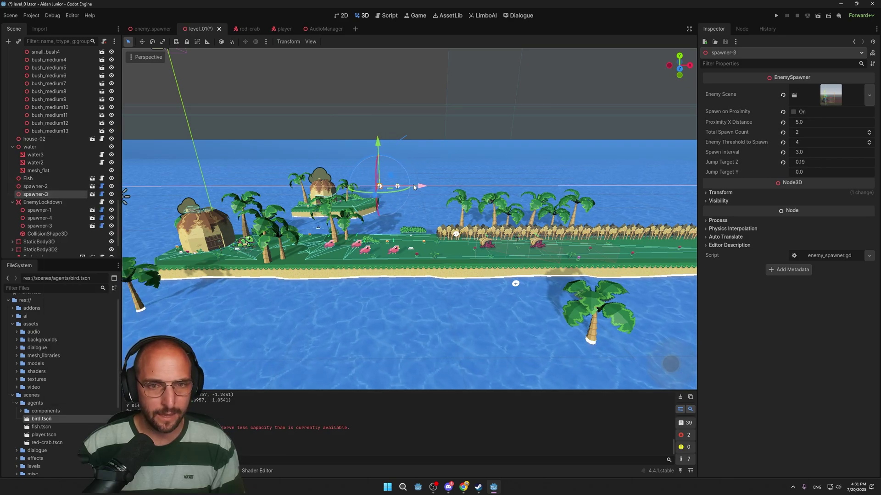
Step: Set Total Spawn Count to 40 on both spawner-3 and spawner-2 outside EnemyLockdown, and save the scene
left_click(810, 133)
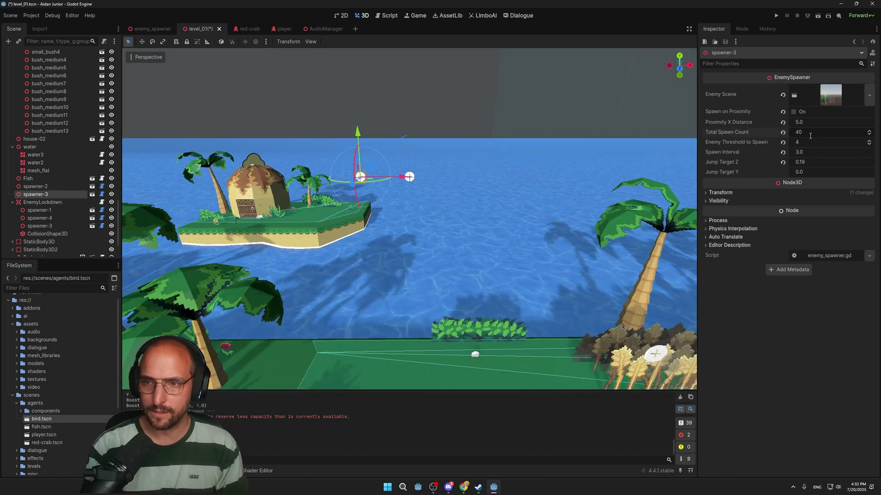
key("ctrl+s")
left_click(64, 186)
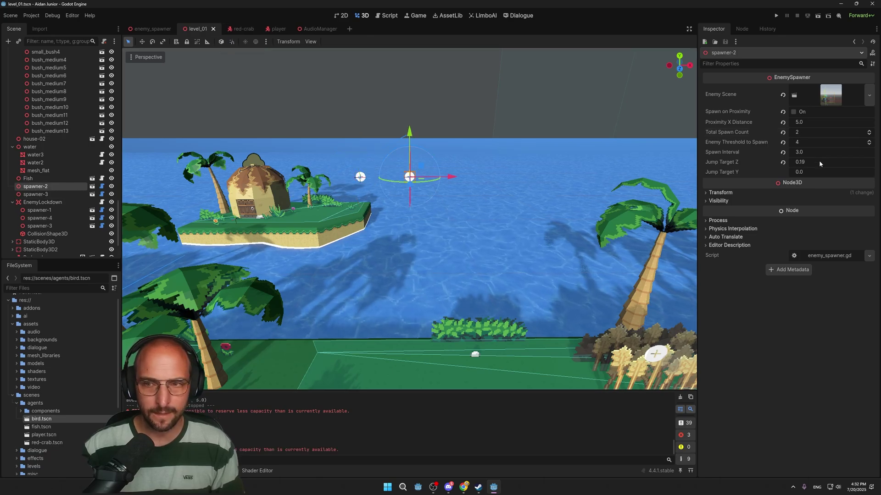
left_click(816, 131)
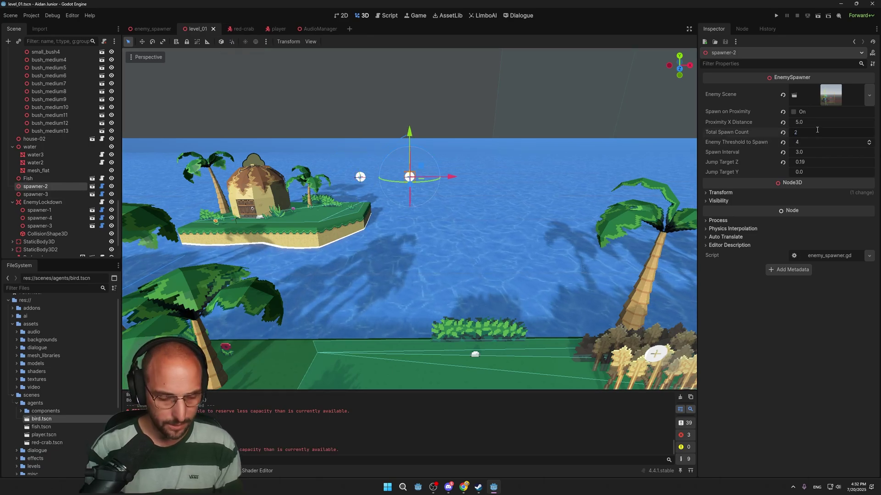
type("40")
key("Return")
key("ctrl+s")
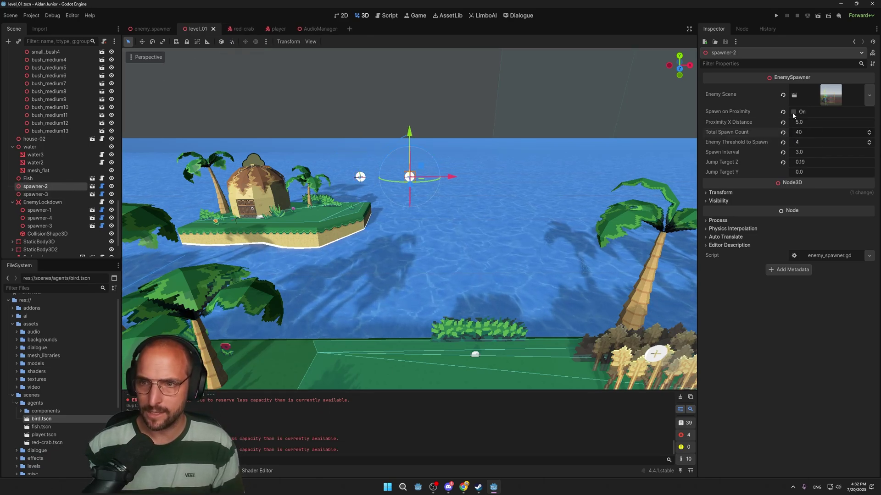
key("ctrl+s")
Step: For both relocated spawners, enable Spawn on Proximity, use a Proximity X Distance of 2.0, set Spawn Interval to 0.1, and save
left_click(46, 194)
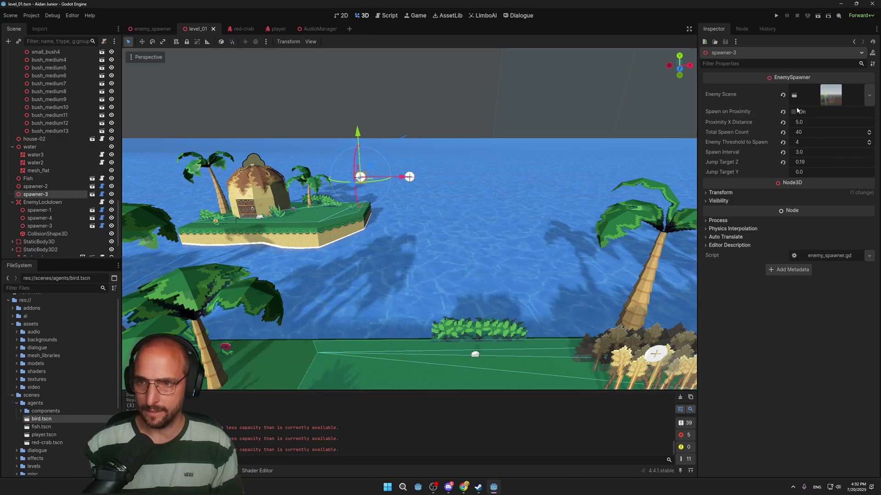
left_click(794, 112)
left_click(826, 151)
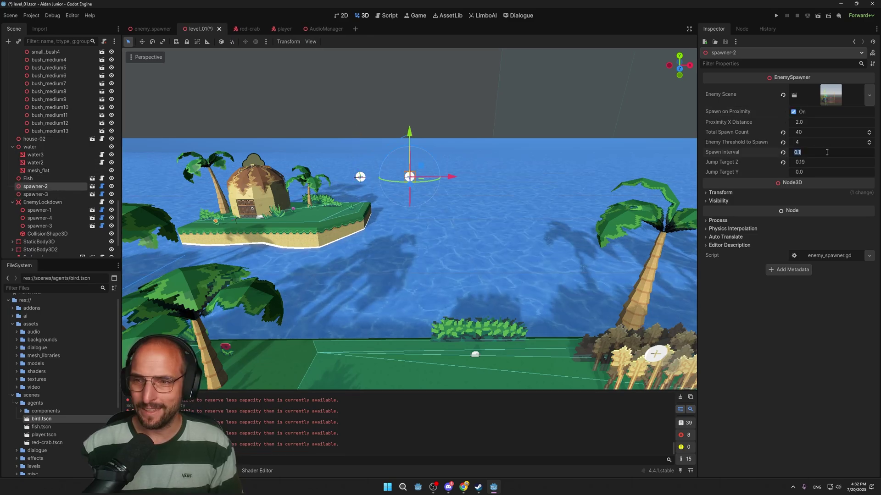
type("0.1")
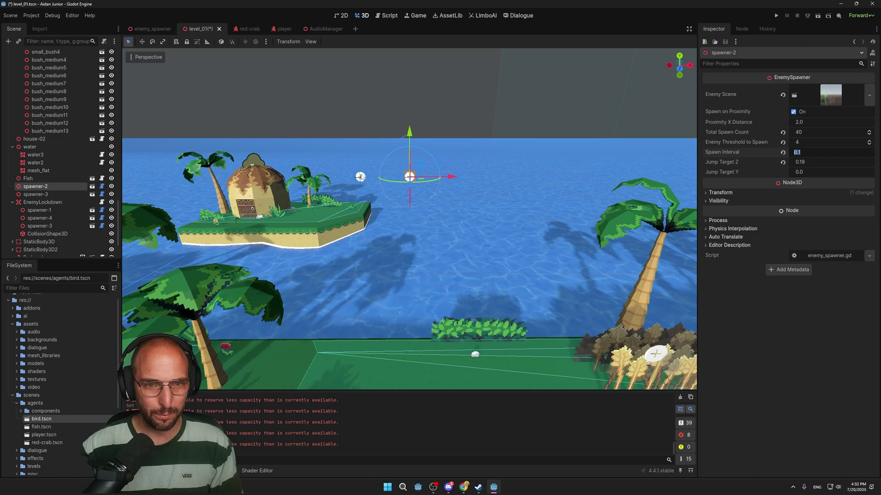
left_click(360, 177)
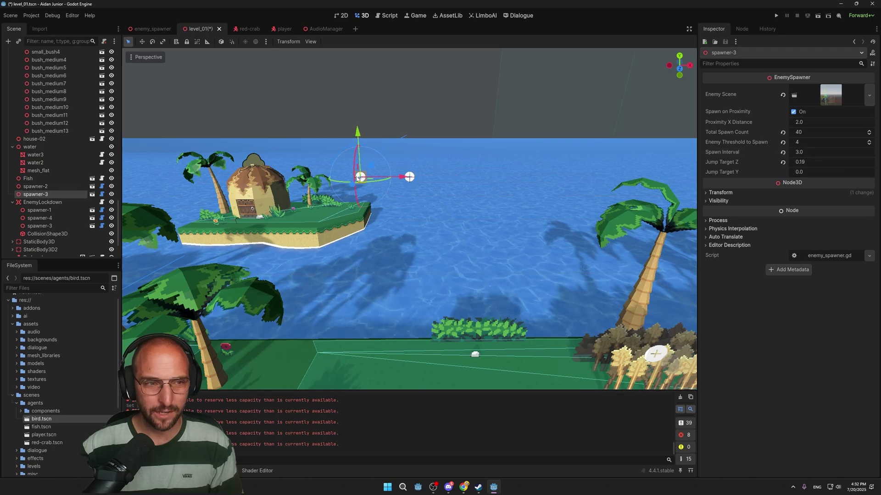
left_click(808, 153)
type("0.1")
key("ctrl+s")
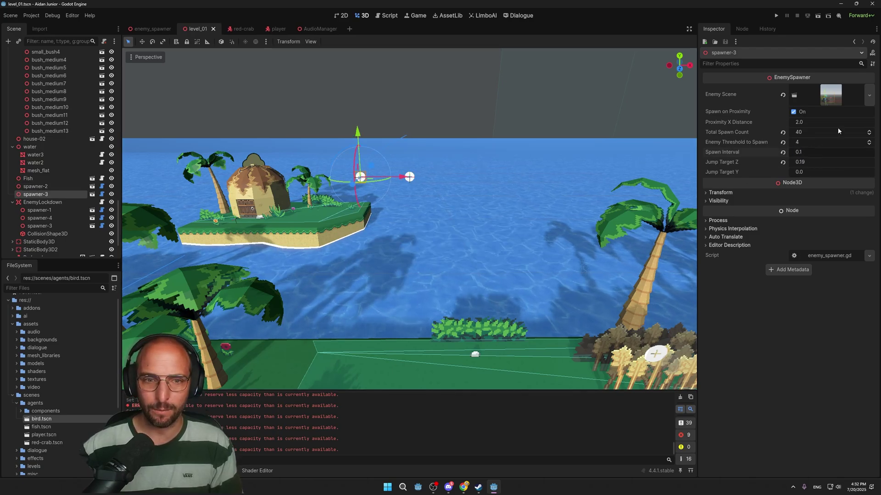
Step: Set spawner-2's Jump Target Z to 1.405 and Jump Target Y to 0.955, checking the target from the side
middle_click_drag(525, 134, 173, 184)
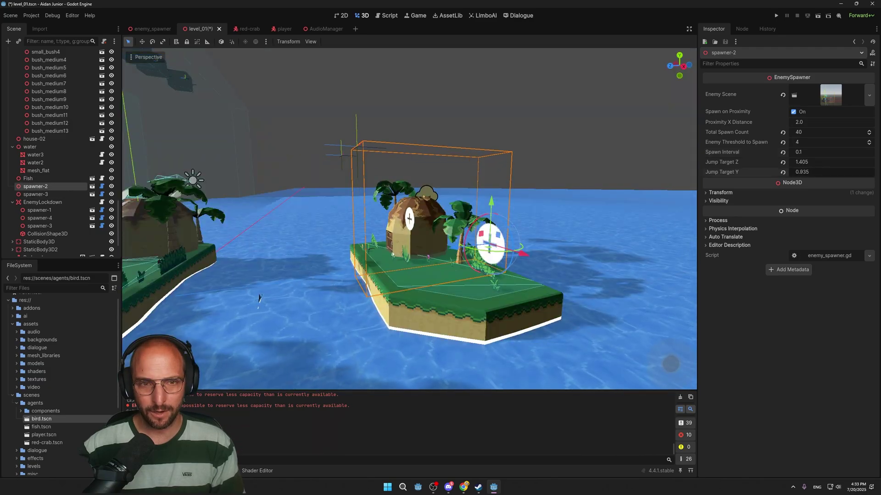
middle_click_drag(559, 219, 465, 243)
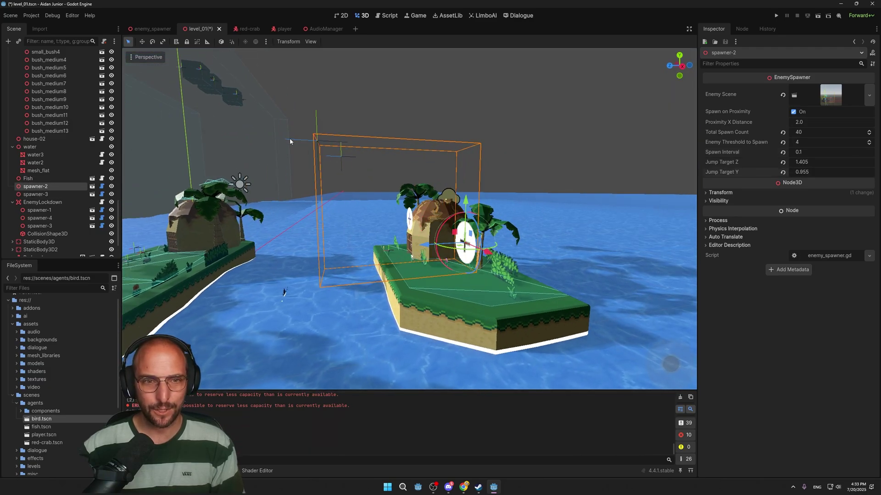
scroll(331, 171, "down", 6)
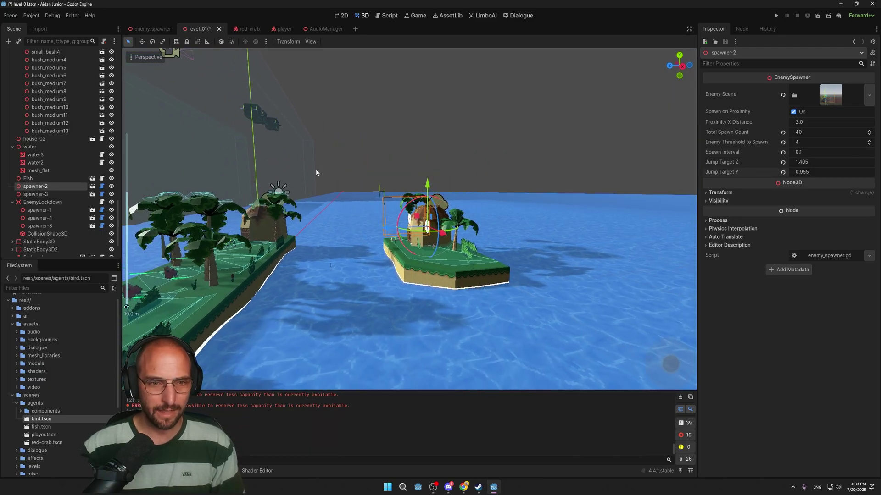
middle_click_drag(315, 170, 379, 171)
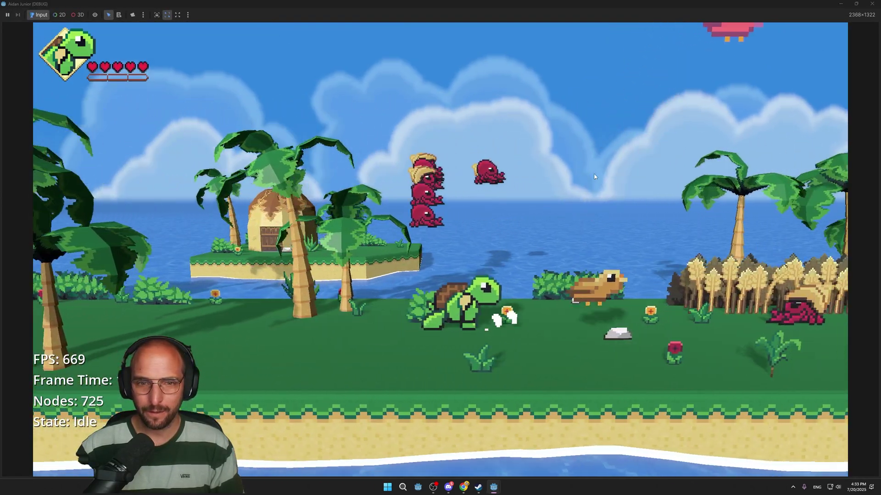
Step: Walk the turtle near the relocated spawners to test where the crabs drop, and close the game
key("a")
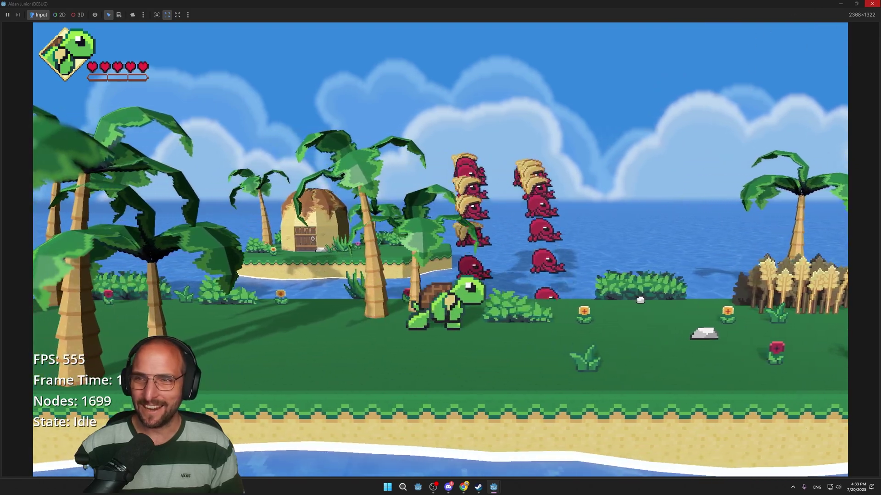
left_click(872, 4)
Step: Set the jump target Z and Y to 2.635 and 2.565 on spawner-2, and to 1.225 and 2.76 on spawner-3, and save
left_click(409, 219)
key("f")
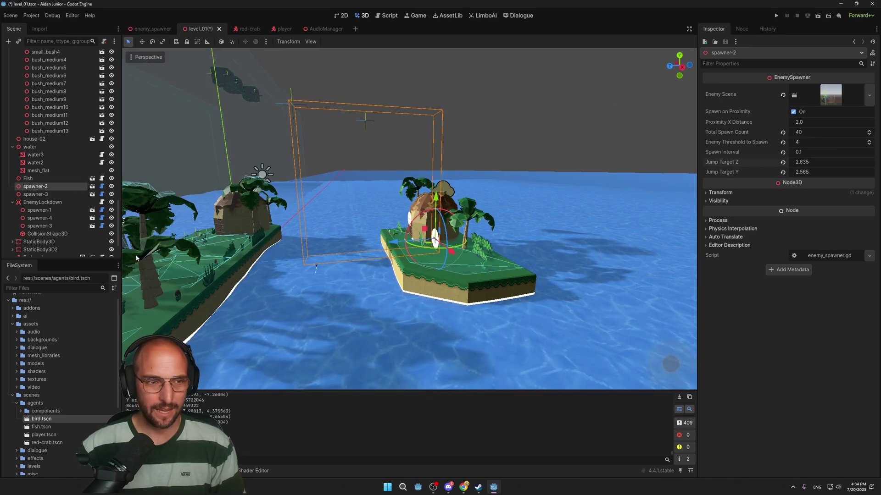
key("ctrl+s")
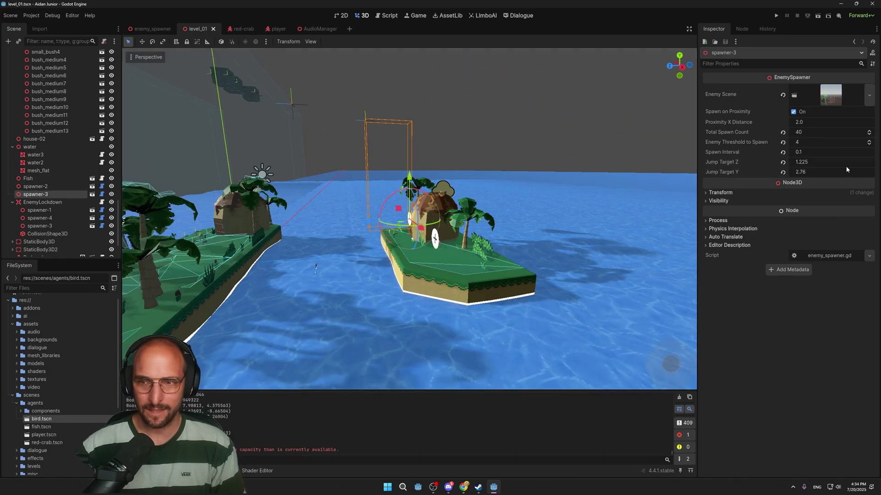
Step: Run the game, trigger the two mass spawners with the turtle, and dodge around the falling crabs
key("F5")
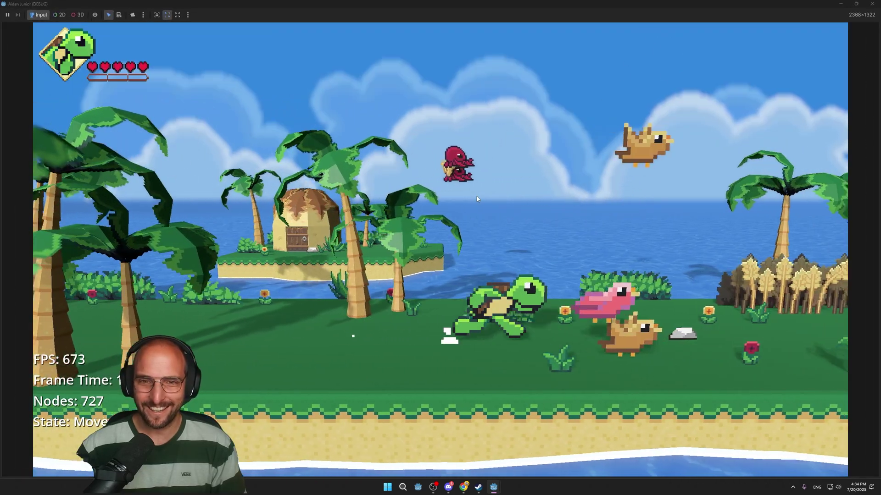
key("a")
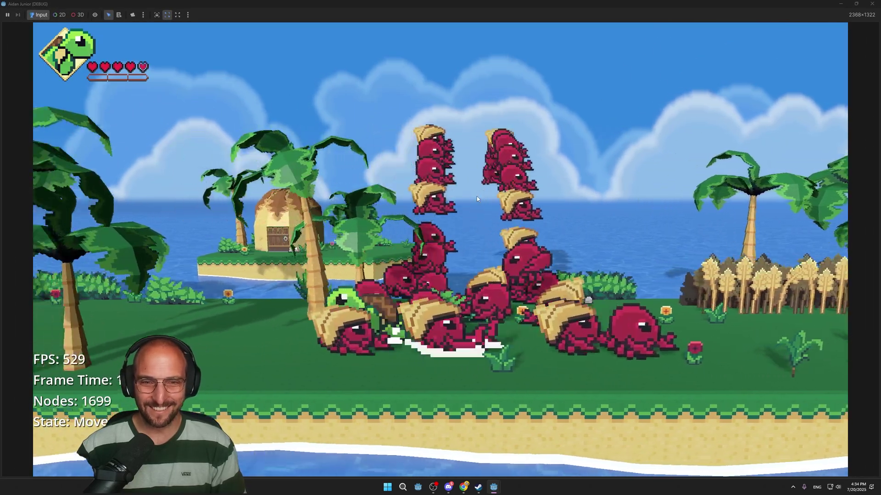
key("s")
key("d")
key("a")
key("d")
key("space")
key("space")
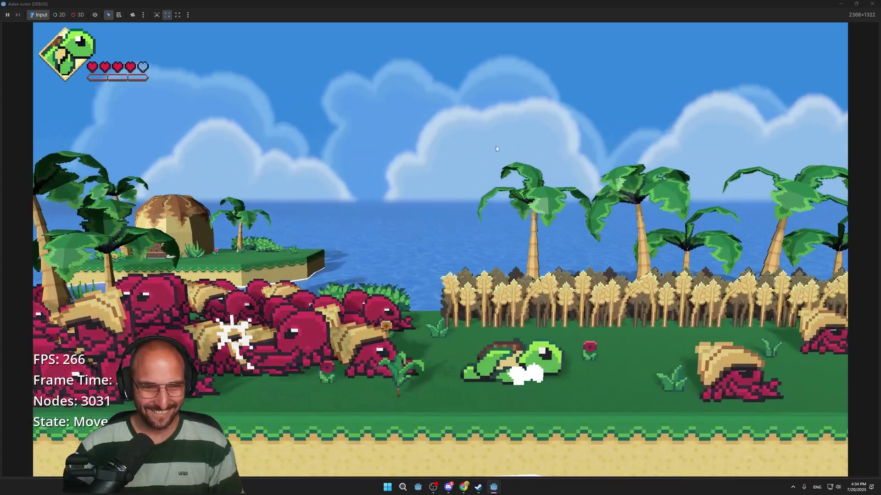
Step: Lure the crab swarm into the lockdown area to trigger the enemy counter, and jump around inside it
key("a")
key("w")
key("d")
key("w")
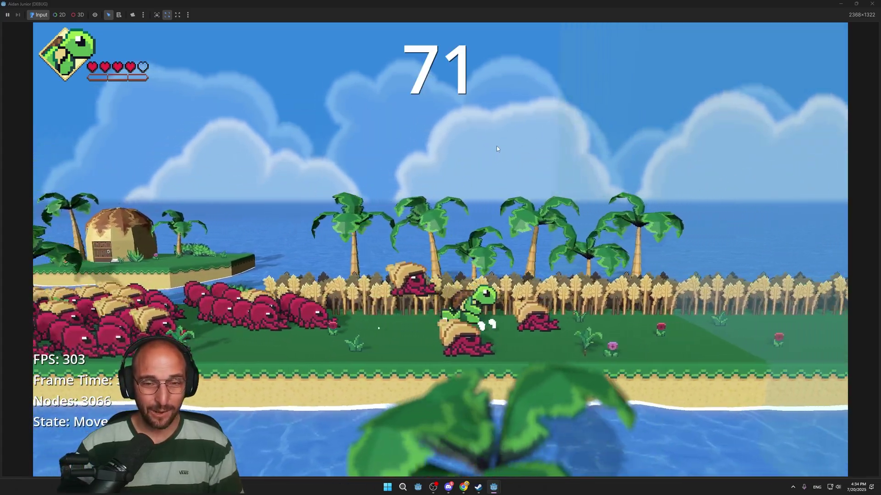
key("a")
key("space")
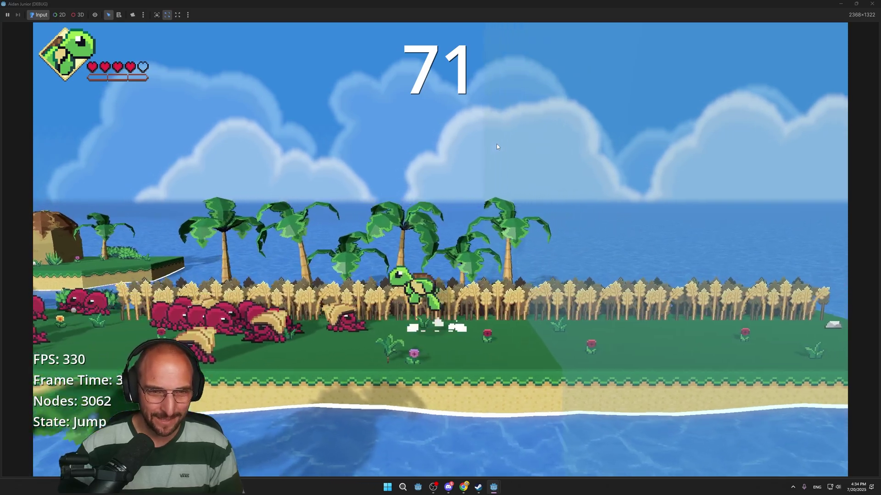
key("space")
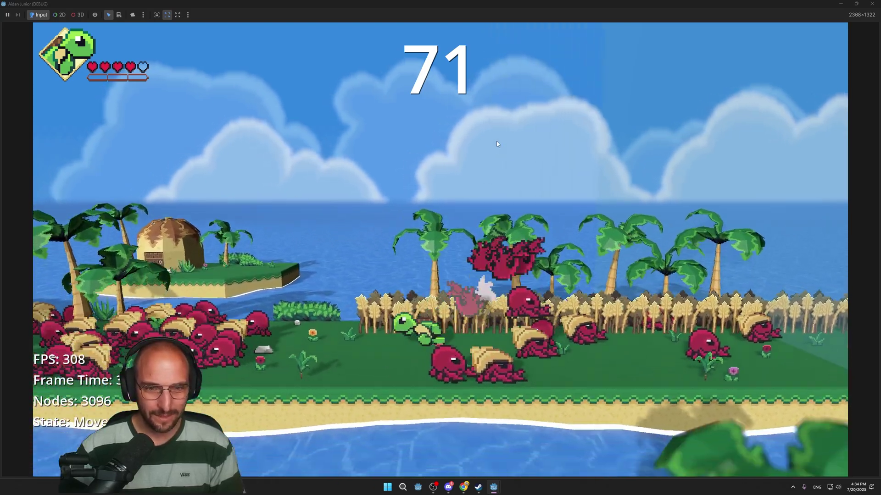
Step: Jump the turtle over the crab swarm beside the palm-leaf fence and hit the crabs with aerial attacks
key("space")
key("j")
key("a")
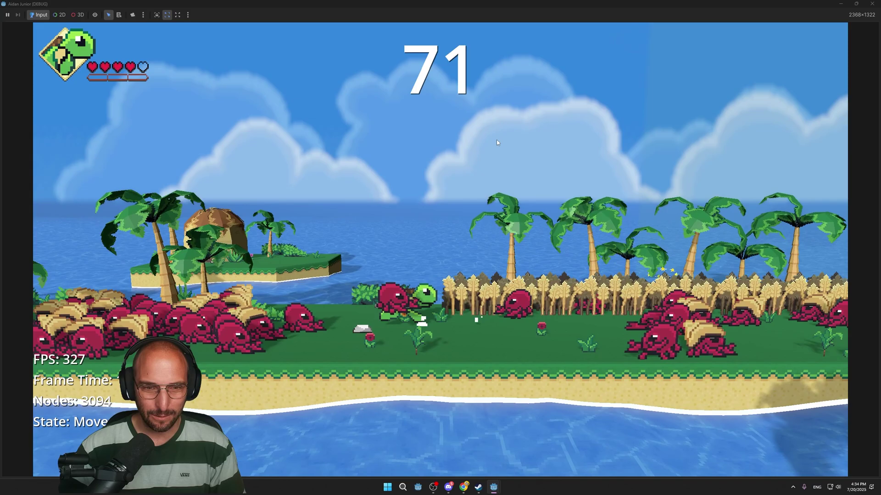
key("space")
key("x")
key("space")
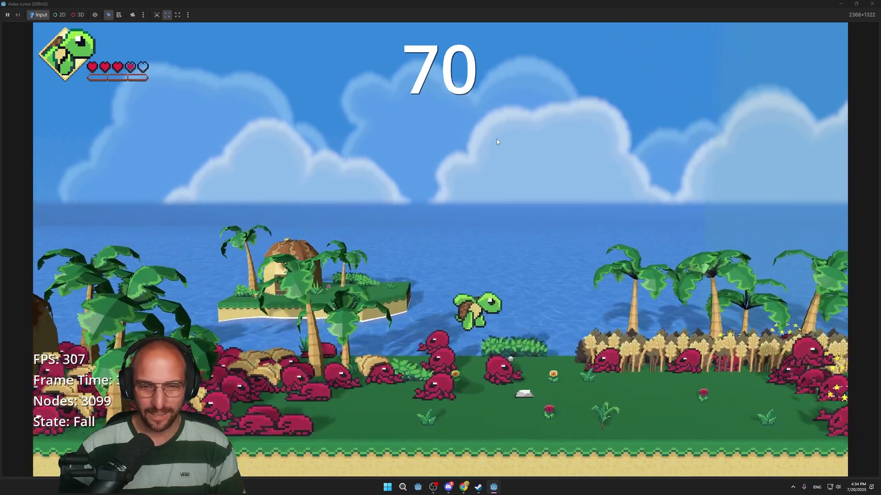
key("space")
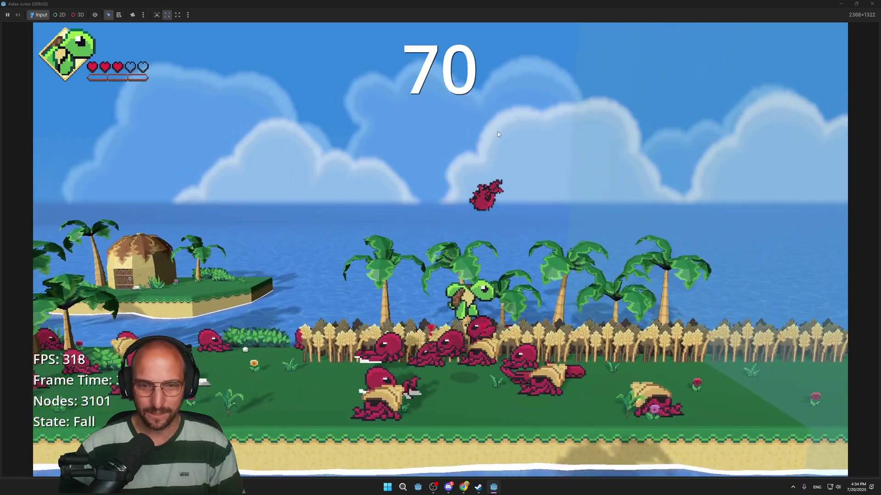
key("space")
key("x")
key("space")
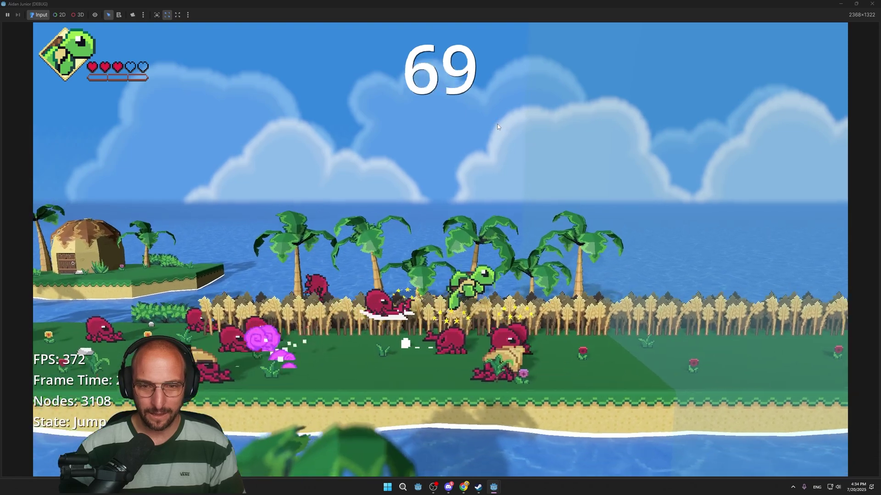
Step: Fight the crabs next to the translucent lockdown barrier with heavy and light attacks, jumping clear between hits
key("x")
key("c")
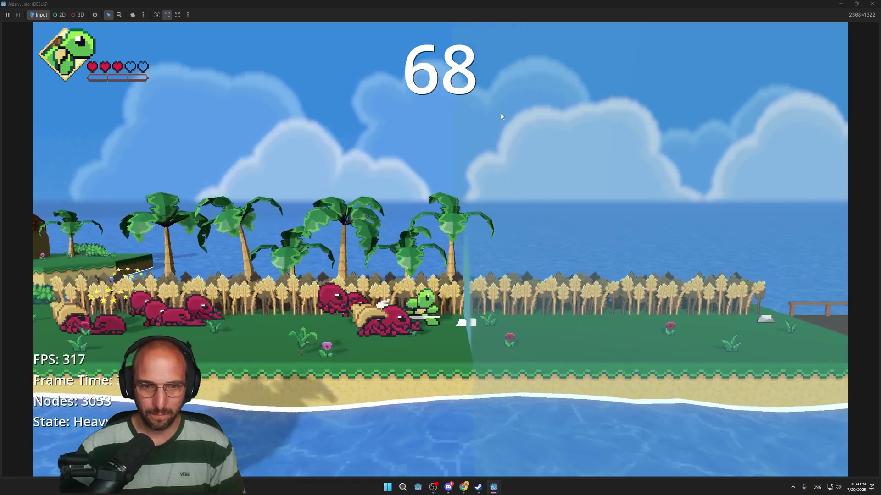
key("space")
key("x")
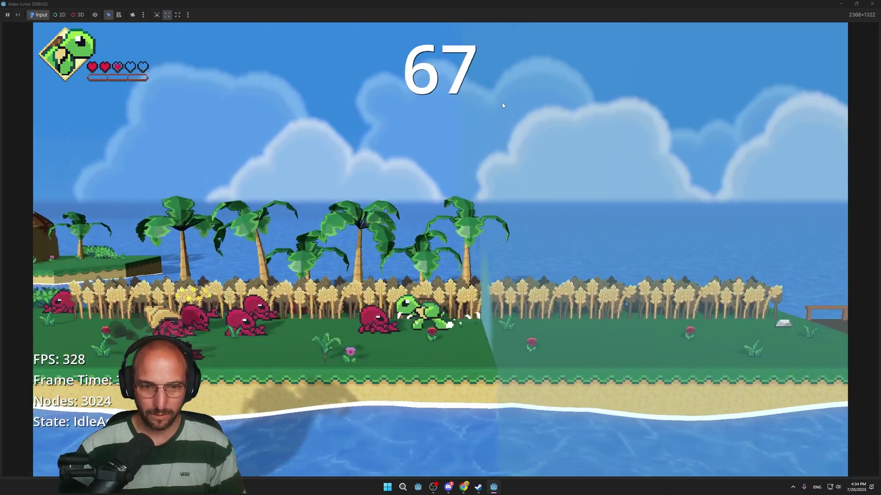
key("x")
key("space")
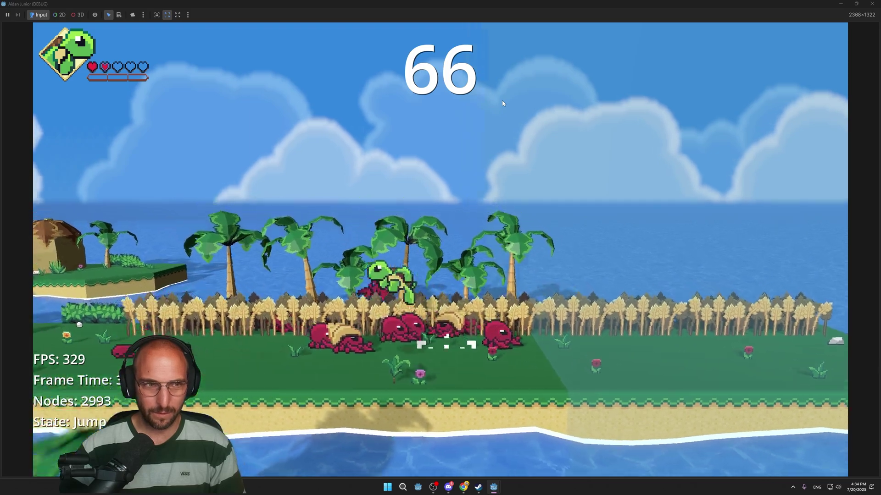
key("x")
key("Right")
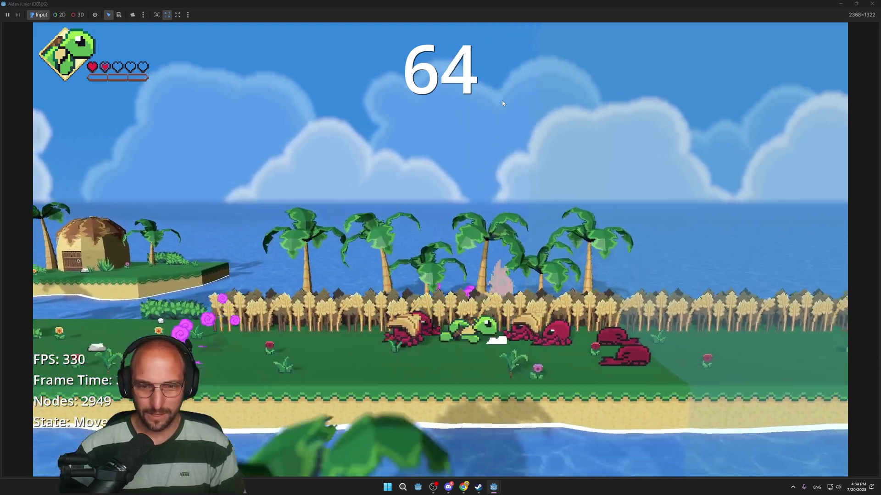
Step: Break through the crabs surrounding the turtle along the fence using punches, a jump attack and a heavy attack
key("x")
key("x")
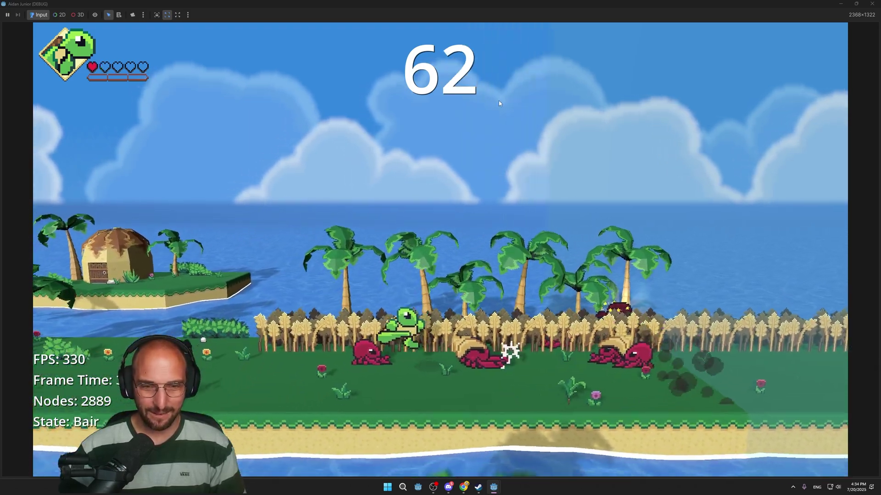
key("space")
key("x")
key("Right")
key("c")
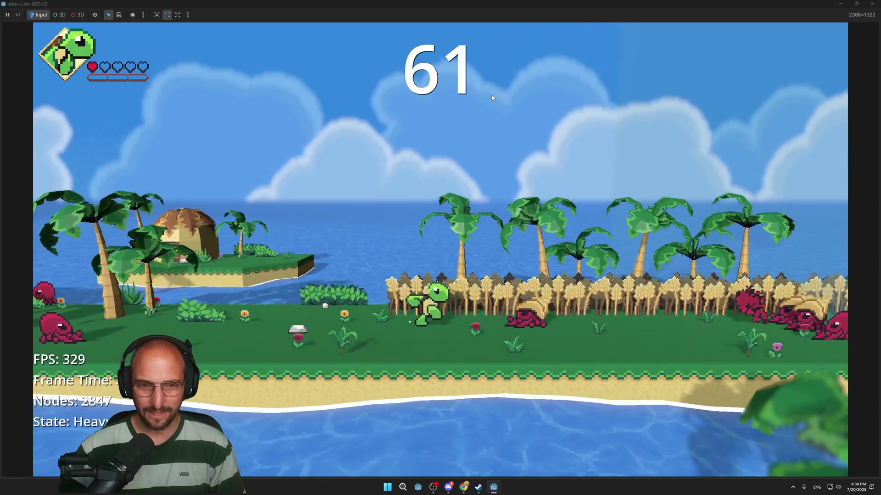
Step: Punch the nearest crabs in front of the fence with repeated light combos
key("x")
key("x")
key("x")
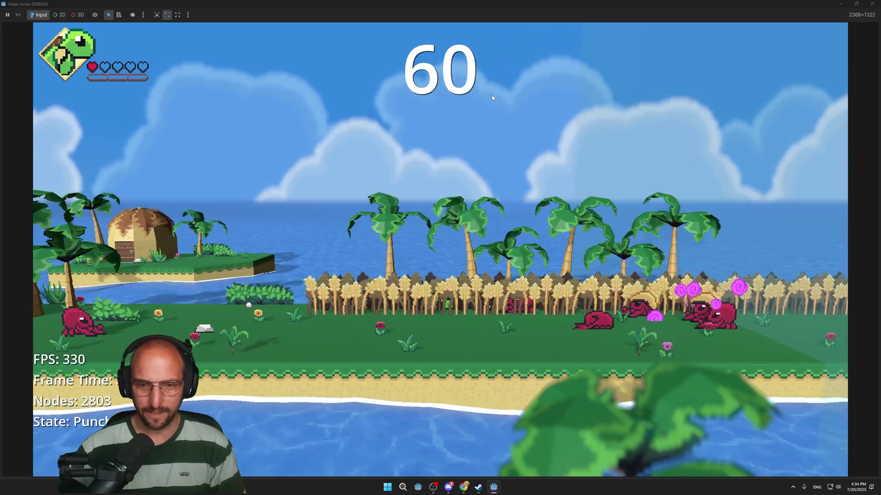
key("x")
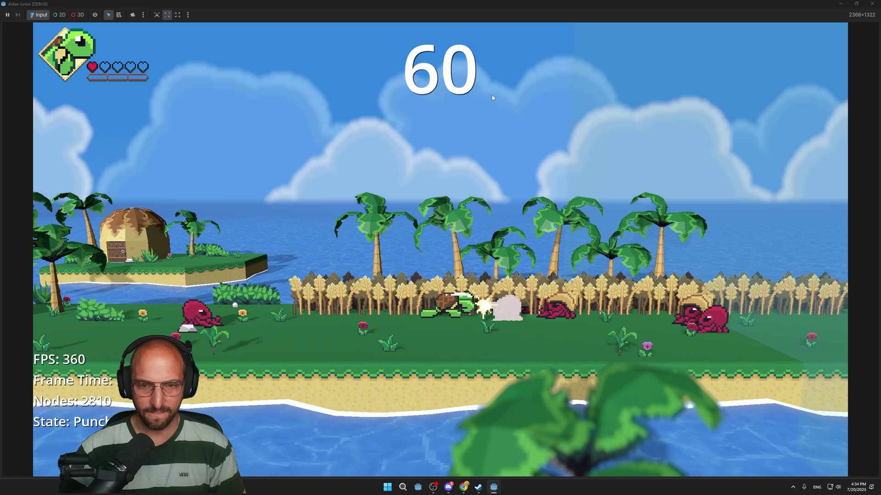
key("x")
key("x")
key("x")
key("x")
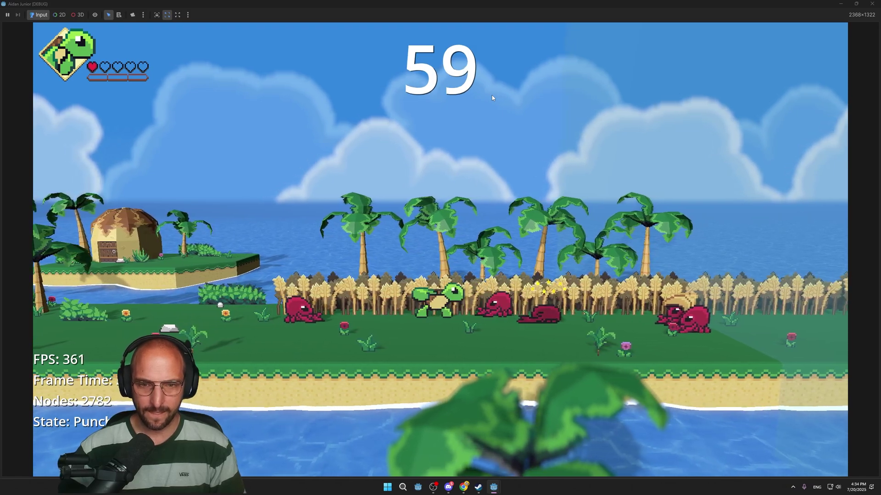
Step: Jump-kick the stunned crab by the fence, and strike the crab behind the turtle with heavy and light attacks
key("Right")
key("space")
key("x")
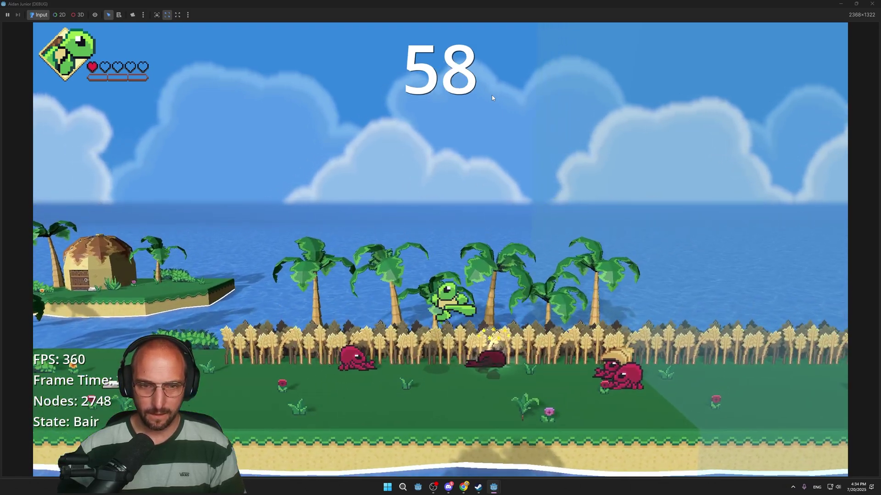
key("Left")
key("c")
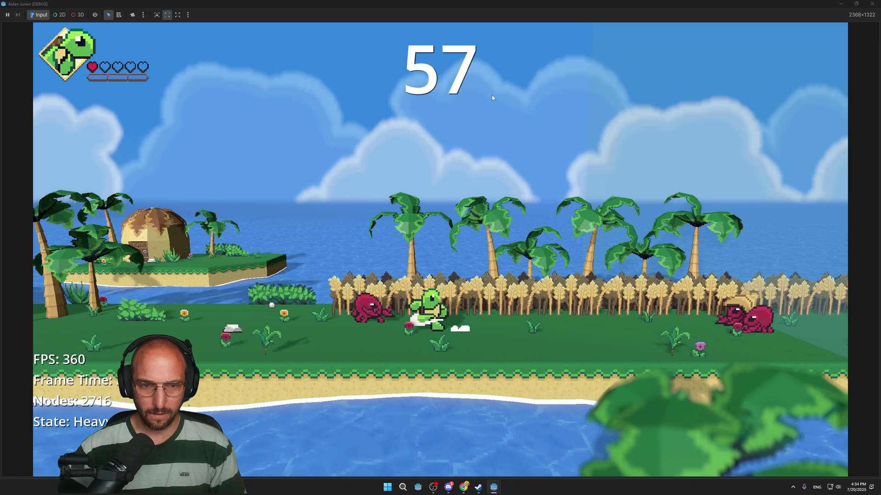
key("Left")
key("x")
key("x")
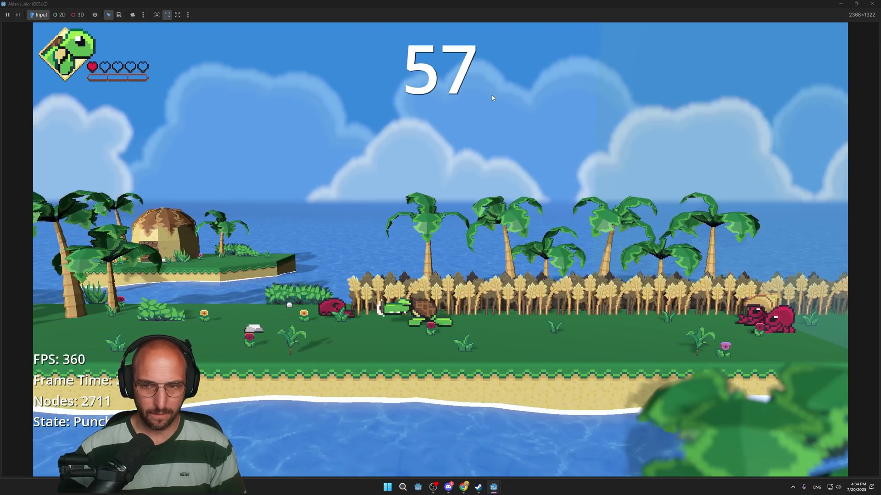
Step: Run to the lockdown barrier and fight the remaining crabs there with heavy attacks and punches
key("Right")
key("z")
key("x")
key("Left")
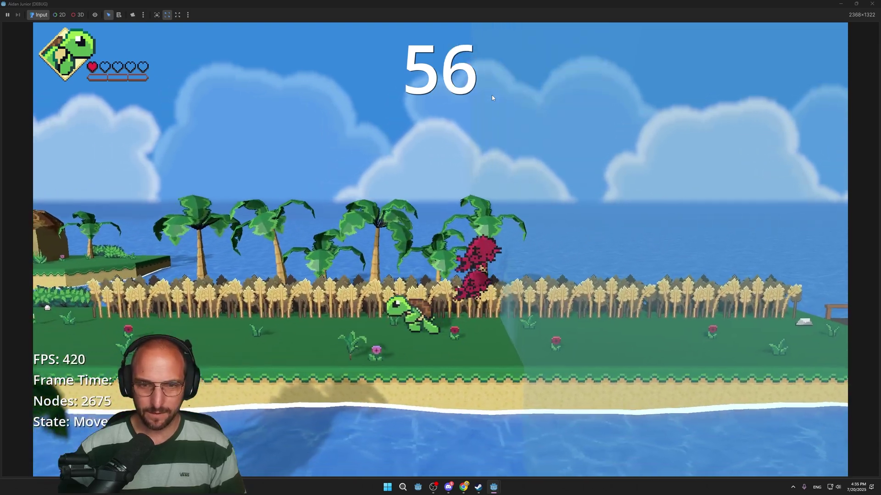
key("c")
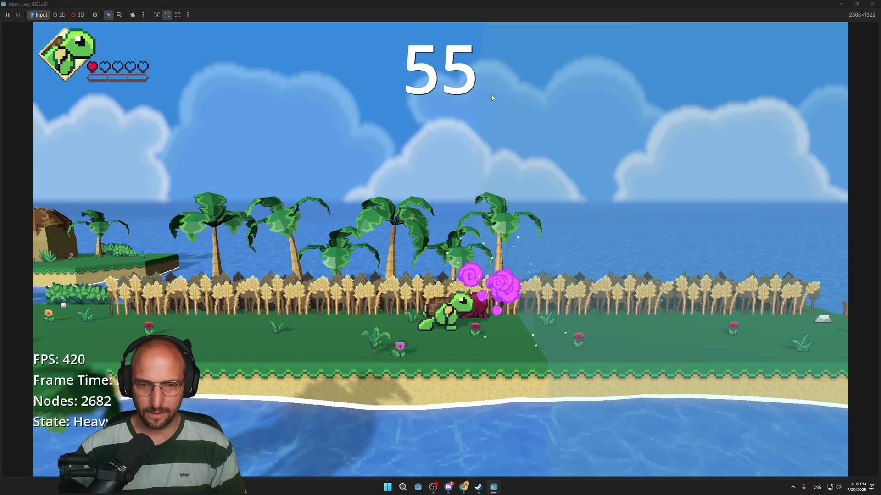
key("Left")
key("z")
key("x")
key("Right")
key("x")
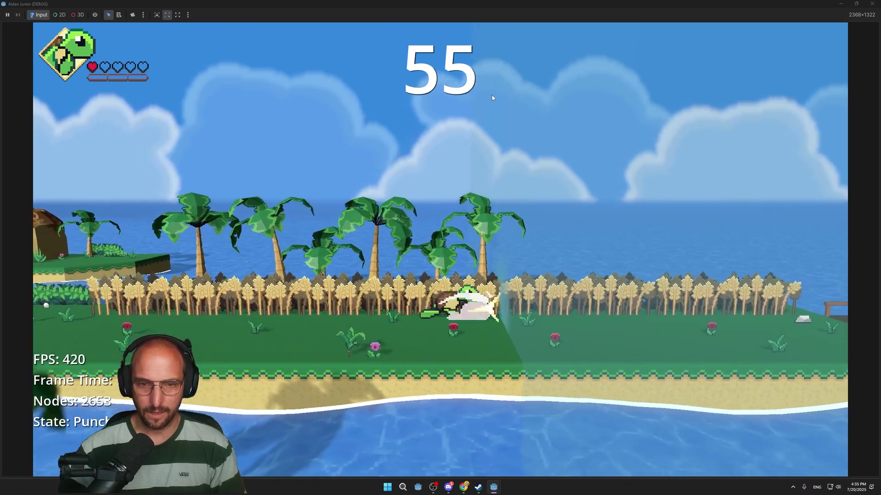
Step: Run the turtle back to the crab swarm packed around the hut and dodge back and forth to lure it out
key("Left")
key("Left")
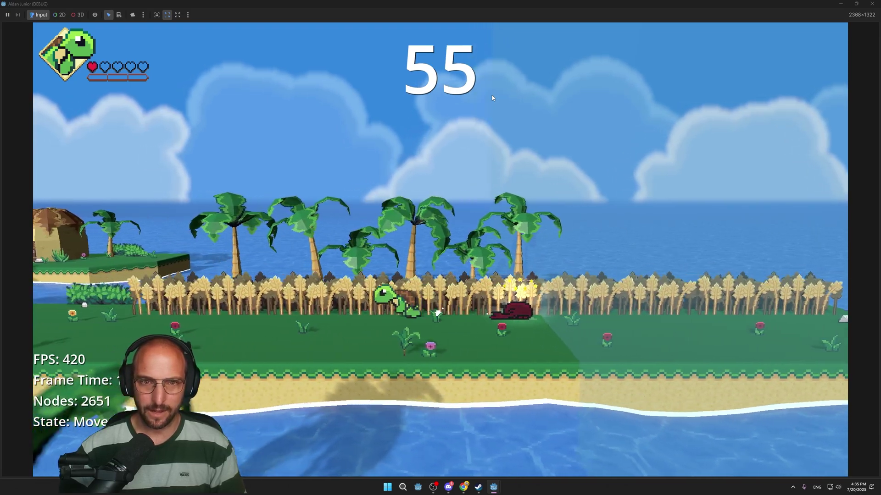
key("Left")
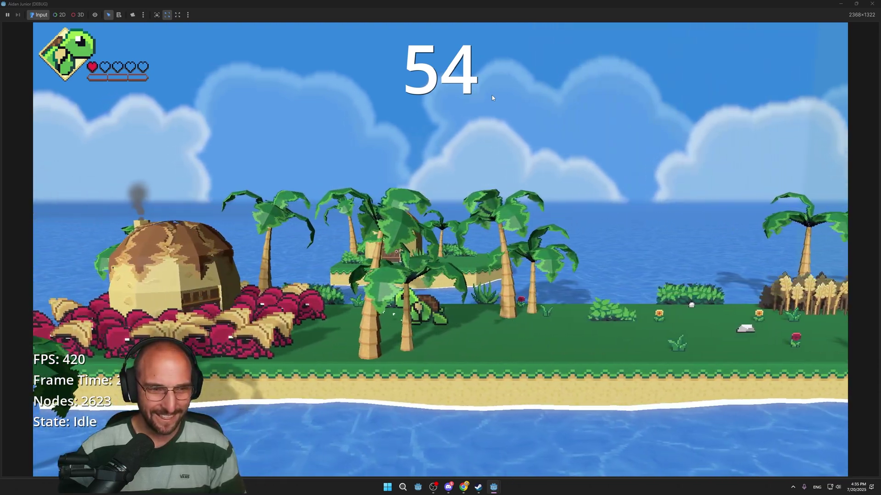
key("Right")
key("Left")
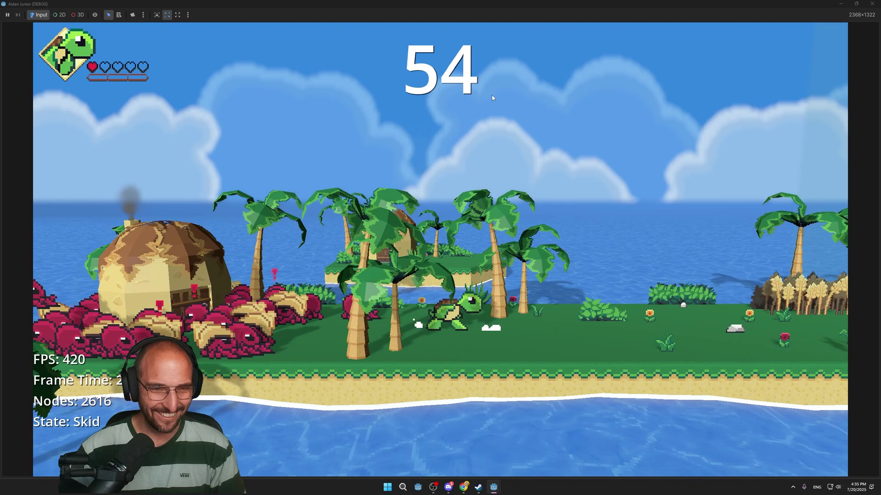
key("Right")
key("Left")
Step: Strike the front of the advancing swarm near the palm trees with heavy attacks and punches, jumping back between hits
key("x")
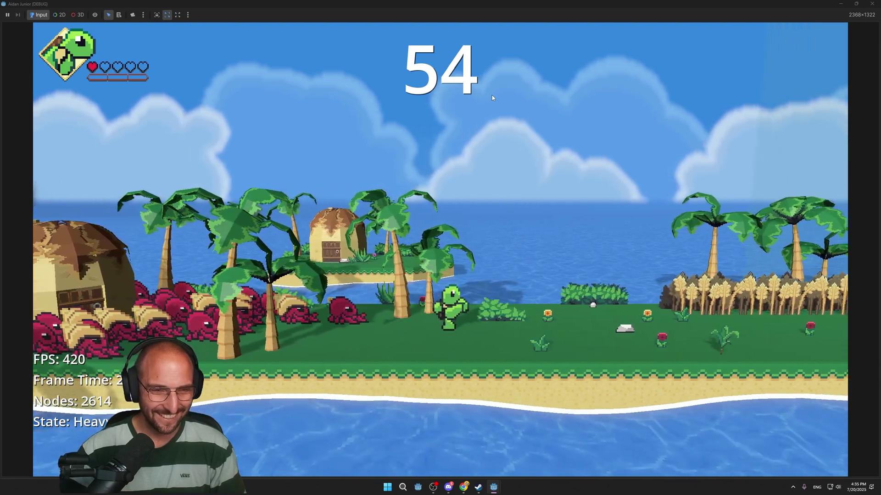
key("x")
key("space")
key("Right")
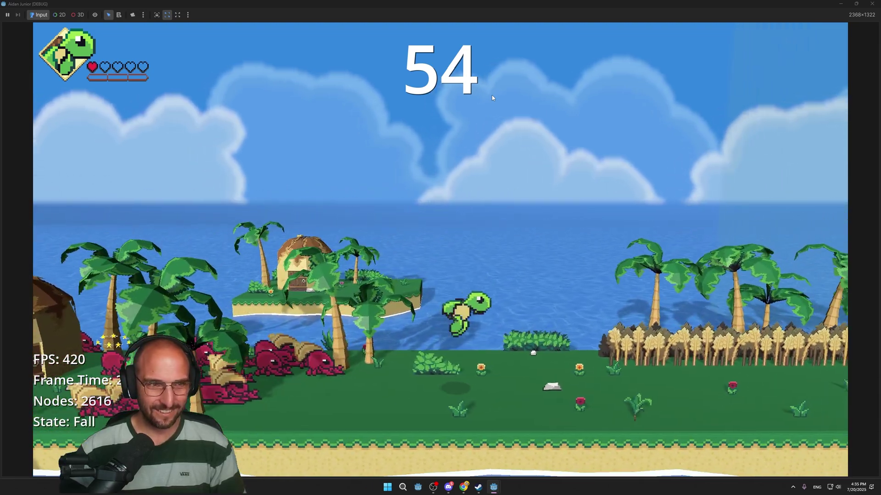
key("Left")
key("x")
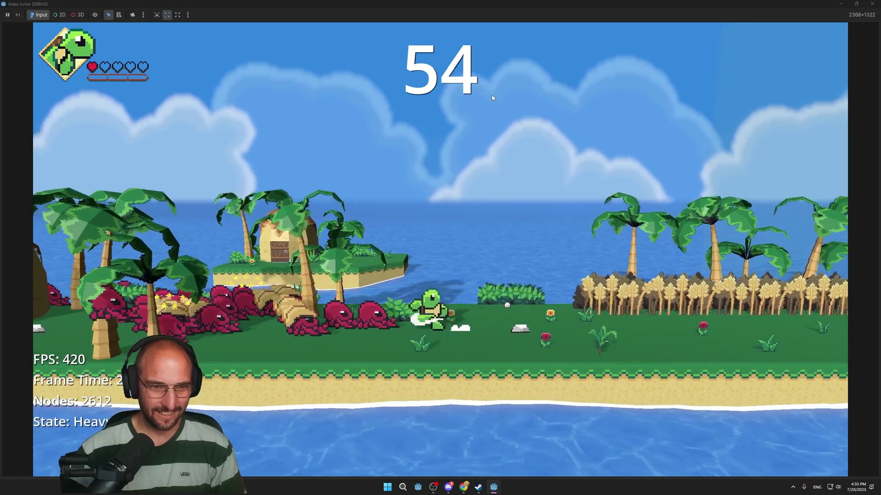
key("z")
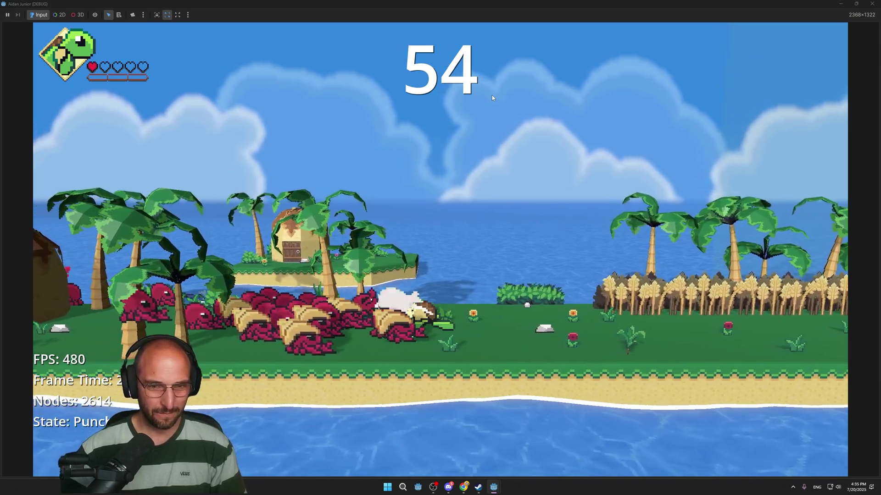
Step: Retreat from the swarm with jumps toward the fence, and turn to face the pursuing crabs
key("Right")
key("space")
key("space")
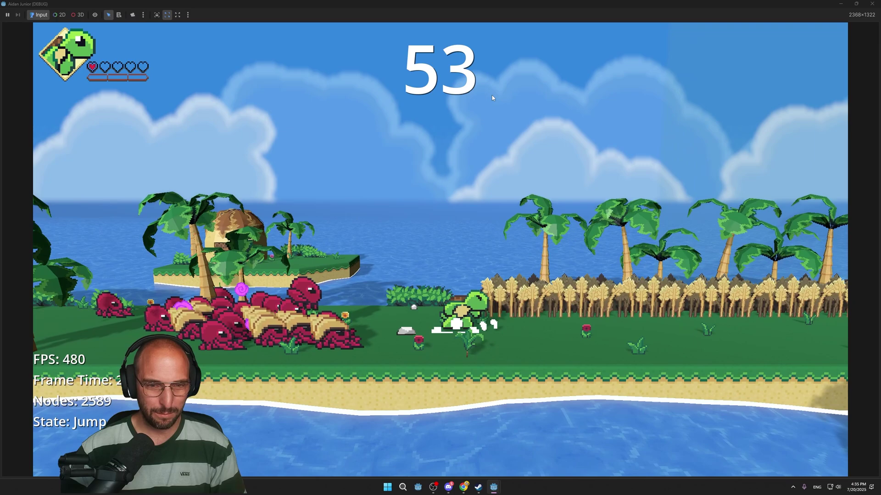
key("space")
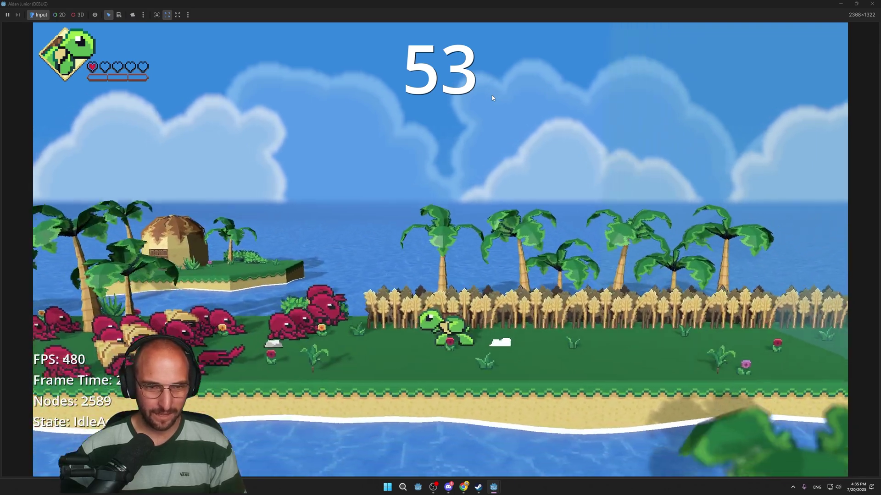
key("z")
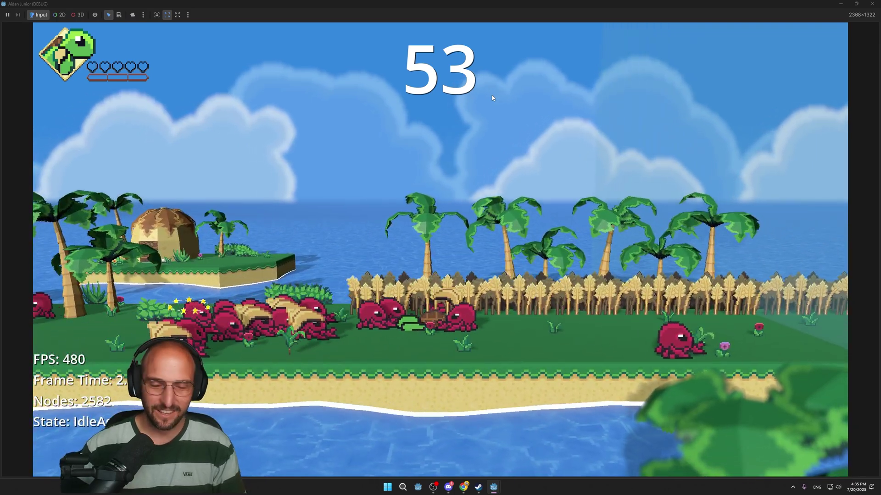